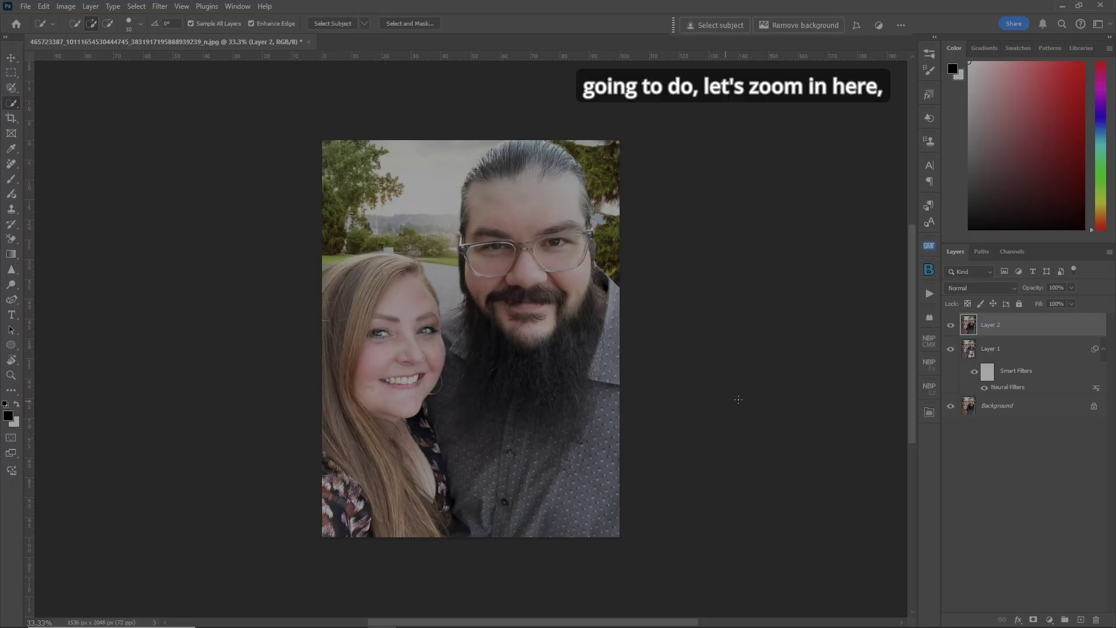
# - Zoom in from the 33.3% view so the couple's faces fill more of the window
pyautogui.hotkey('ctrl', '+')
pyautogui.hotkey('ctrl', '+')
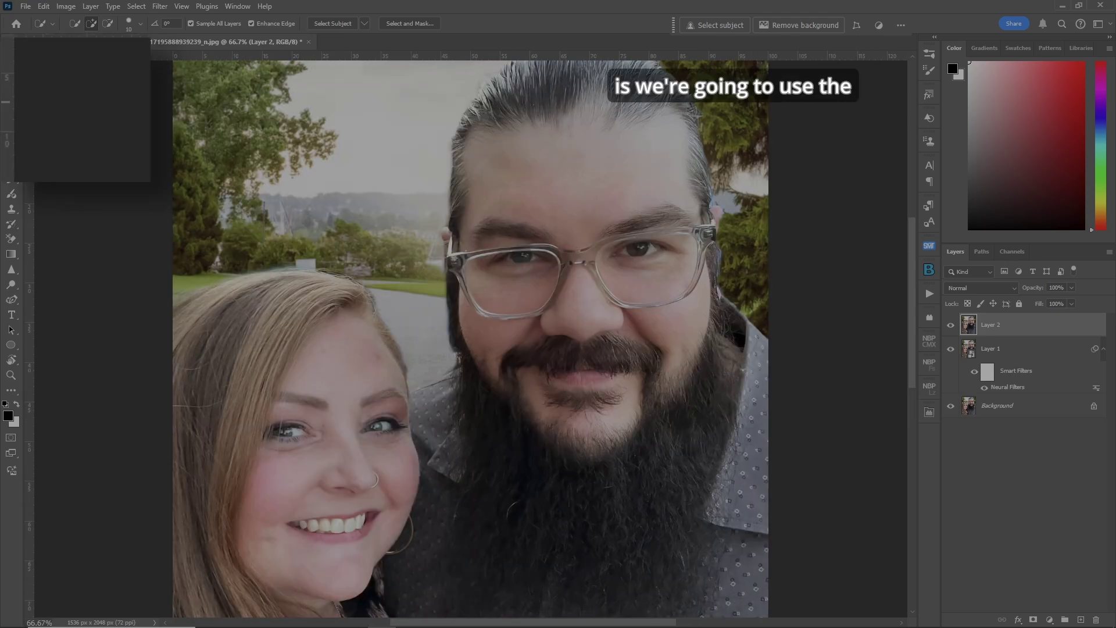
# - Switch to the Selection Brush Tool from the lasso flyout and zoom to 100%
pyautogui.click(11, 75)
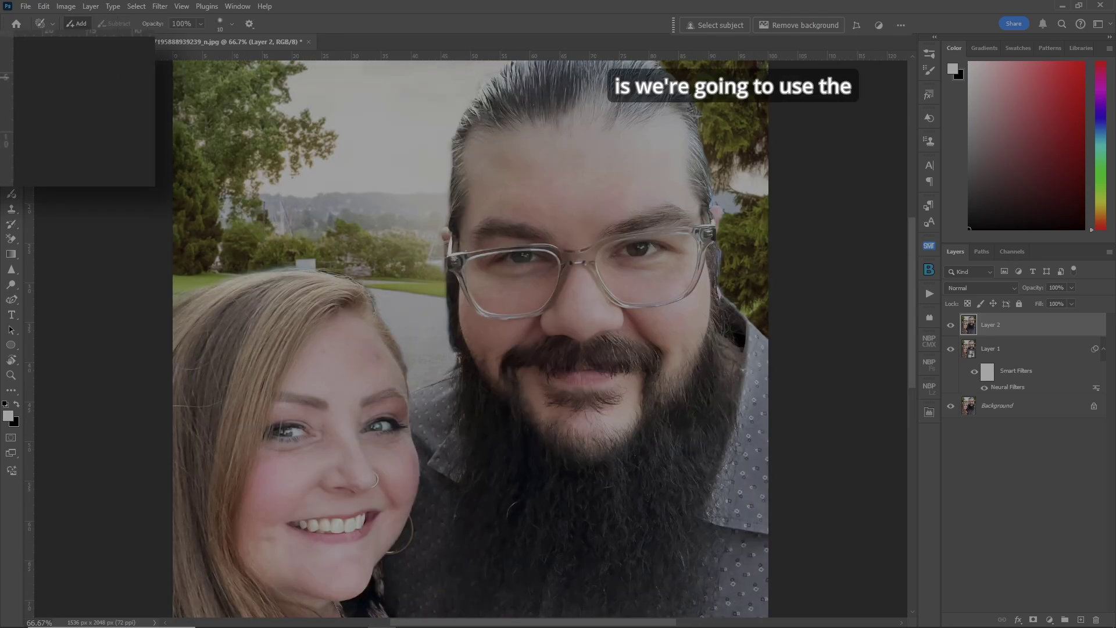
pyautogui.click(68, 76)
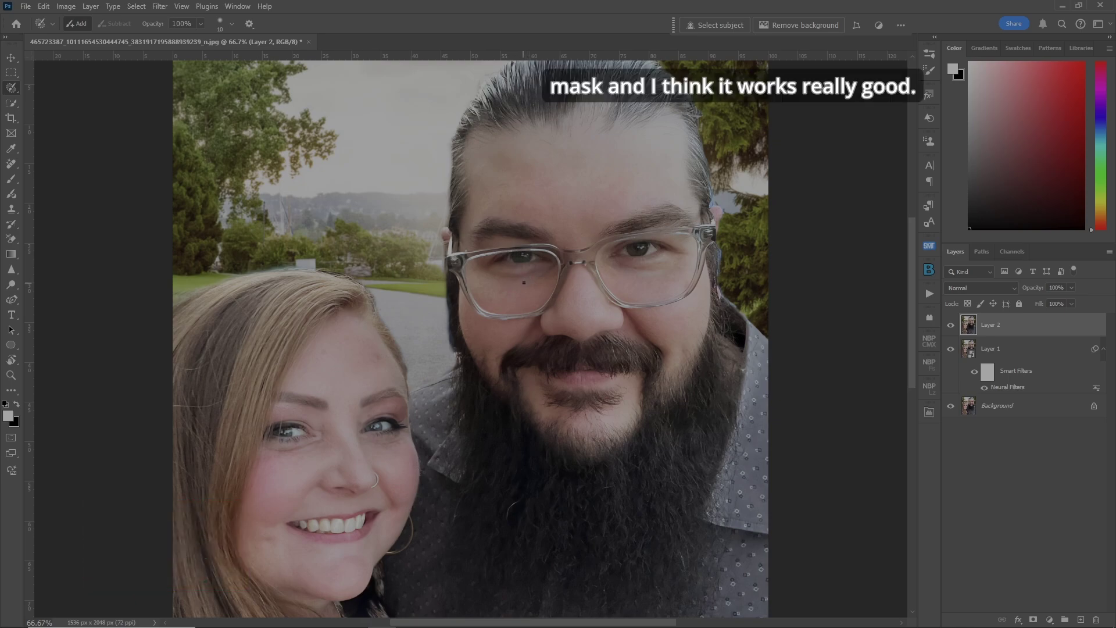
pyautogui.hotkey('ctrl', '1')
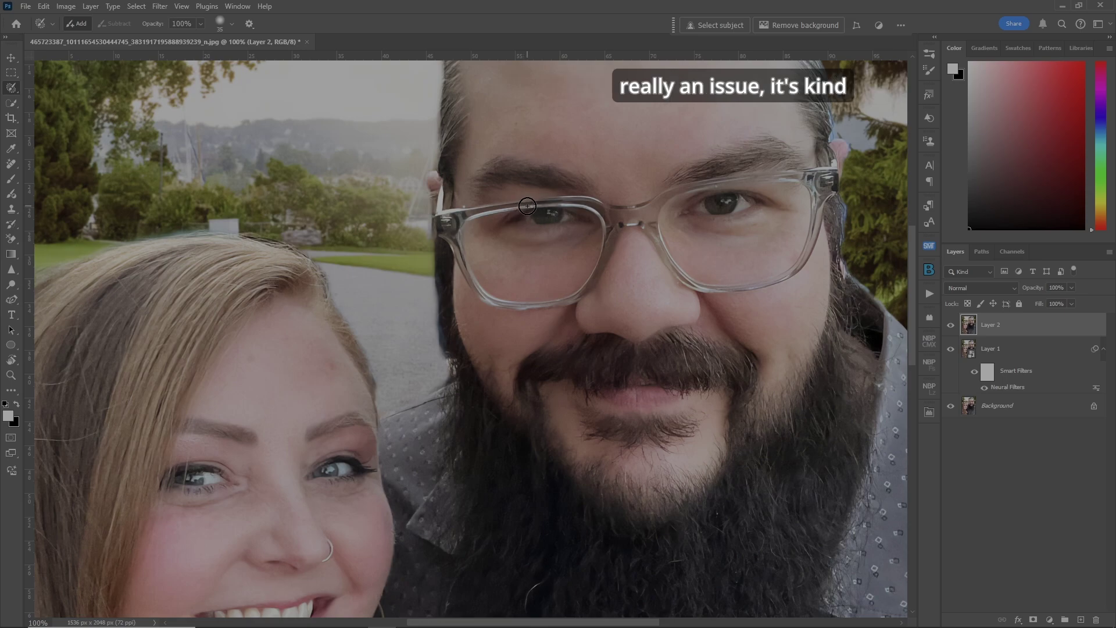
# - Test add and subtract strokes on the man's left lens, then deselect the practice selection
pyautogui.moveTo(529, 205)
pyautogui.mouseDown()
pyautogui.moveTo(458, 219)
pyautogui.moveTo(451, 246)
pyautogui.moveTo(480, 294)
pyautogui.moveTo(515, 306)
pyautogui.moveTo(558, 297)
pyautogui.moveTo(601, 270)
pyautogui.moveTo(614, 213)
pyautogui.moveTo(509, 201)
pyautogui.mouseUp()
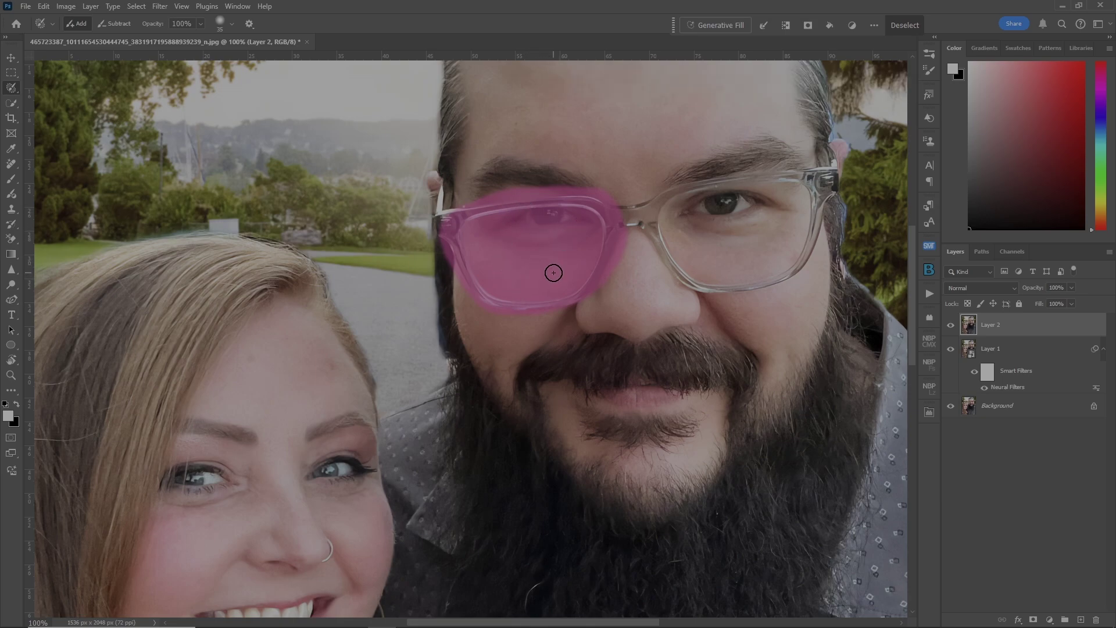
pyautogui.press('x')
pyautogui.moveTo(558, 274)
pyautogui.mouseDown()
pyautogui.moveTo(517, 282)
pyautogui.moveTo(578, 237)
pyautogui.moveTo(535, 231)
pyautogui.moveTo(541, 256)
pyautogui.mouseUp()
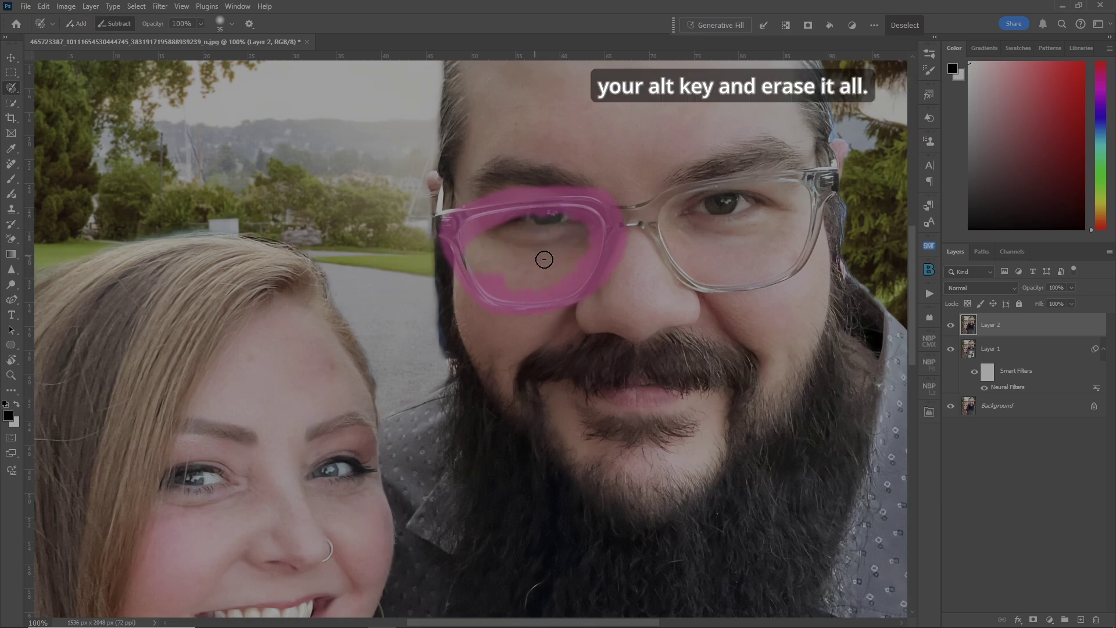
pyautogui.hotkey('ctrl', 'z')
pyautogui.hotkey('ctrl', 'd')
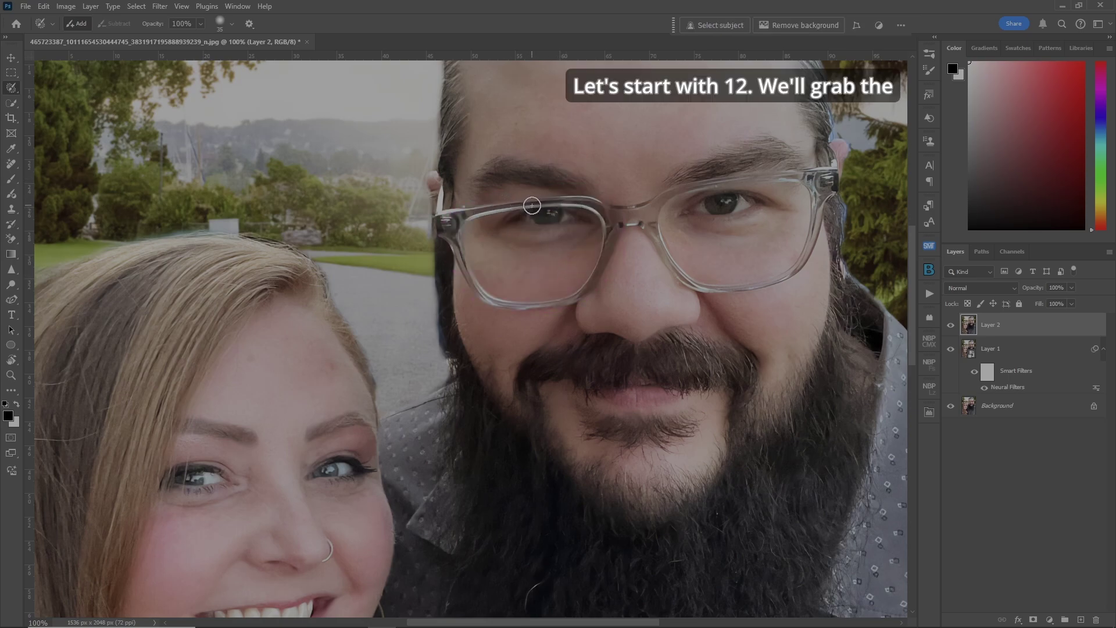
# - Paint over the left frame, nose bridge and right lens, then convert to an active selection
pyautogui.press('x')
pyautogui.moveTo(531, 205)
pyautogui.mouseDown()
pyautogui.moveTo(439, 224)
pyautogui.moveTo(442, 196)
pyautogui.moveTo(444, 224)
pyautogui.moveTo(492, 302)
pyautogui.moveTo(548, 306)
pyautogui.moveTo(524, 309)
pyautogui.moveTo(594, 281)
pyautogui.moveTo(611, 230)
pyautogui.moveTo(628, 229)
pyautogui.moveTo(531, 205)
pyautogui.mouseUp()
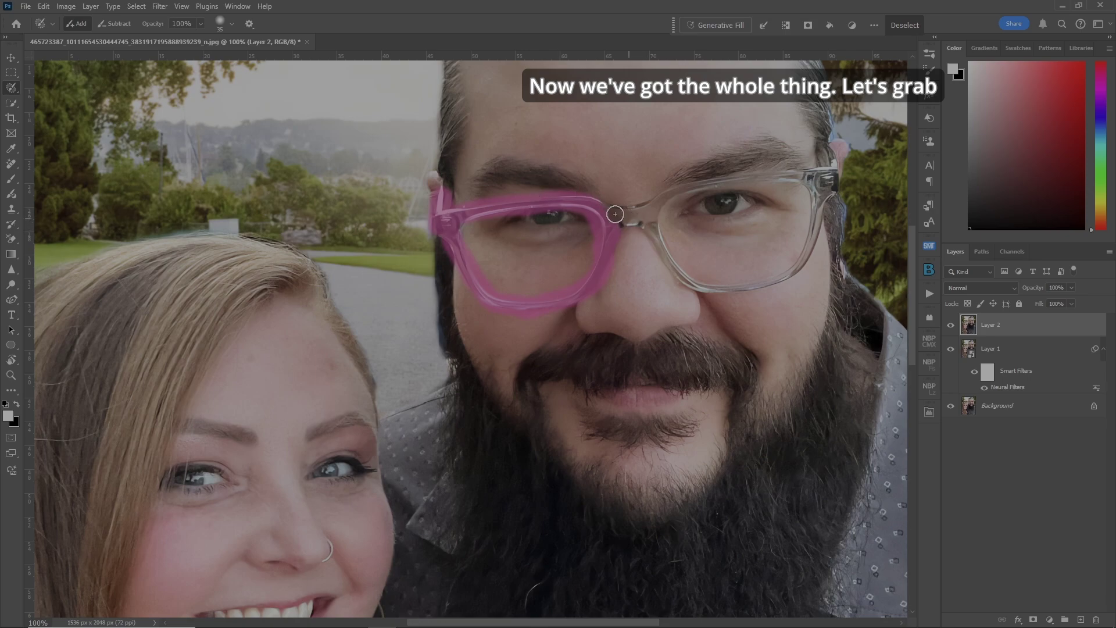
pyautogui.moveTo(608, 208); pyautogui.dragTo(650, 210)
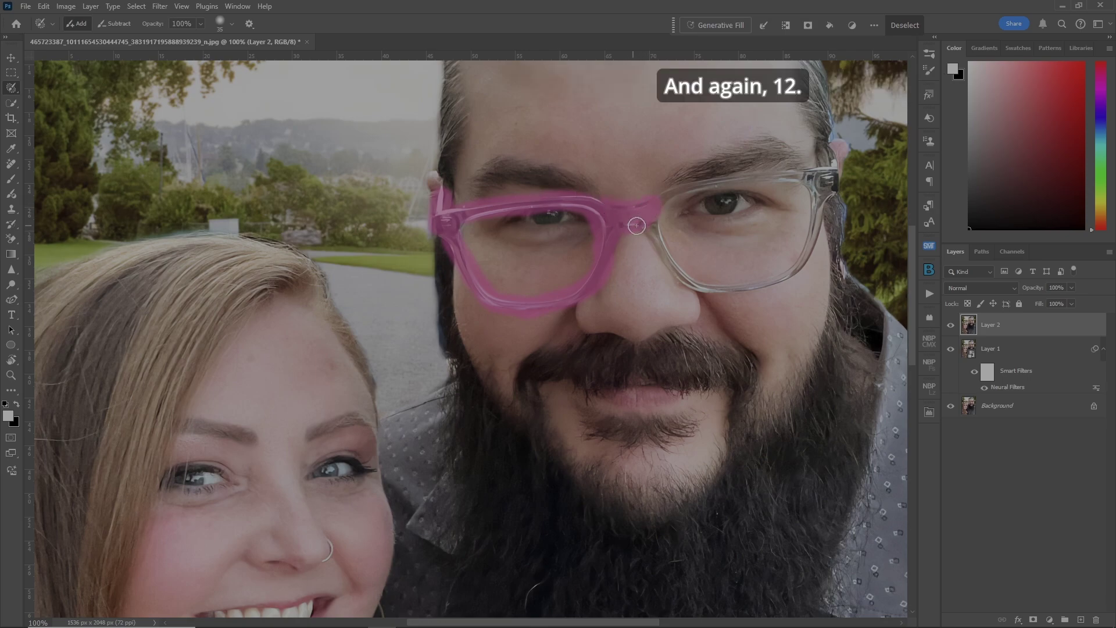
pyautogui.moveTo(735, 176)
pyautogui.mouseDown()
pyautogui.moveTo(656, 205)
pyautogui.moveTo(667, 262)
pyautogui.moveTo(715, 285)
pyautogui.moveTo(764, 283)
pyautogui.moveTo(749, 285)
pyautogui.moveTo(804, 261)
pyautogui.moveTo(829, 167)
pyautogui.moveTo(828, 182)
pyautogui.moveTo(728, 180)
pyautogui.moveTo(797, 189)
pyautogui.mouseUp()
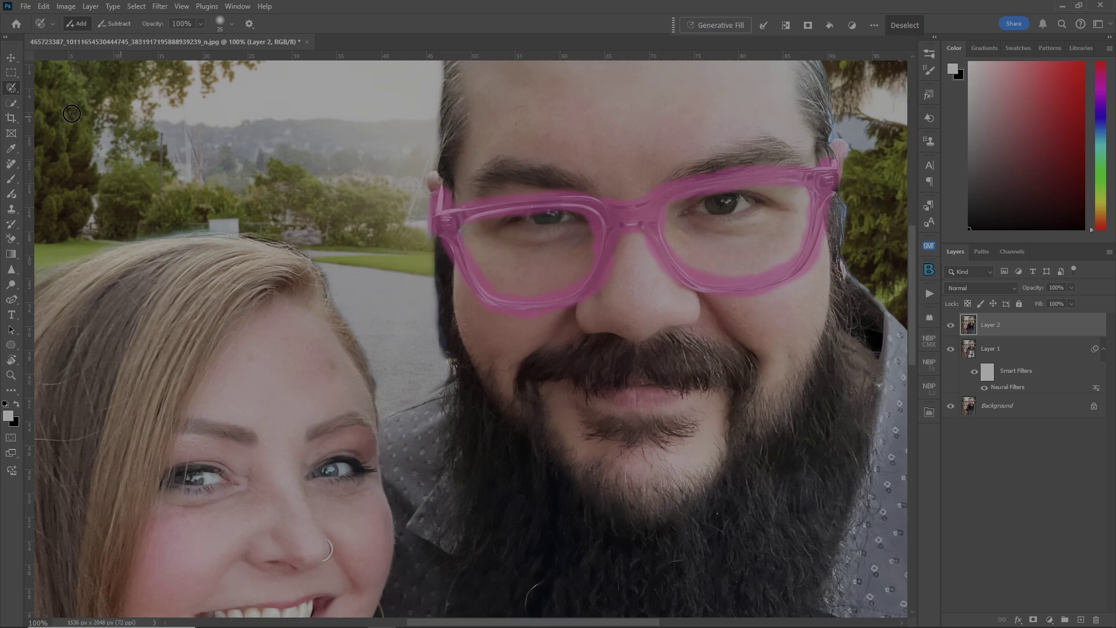
pyautogui.click(12, 105)
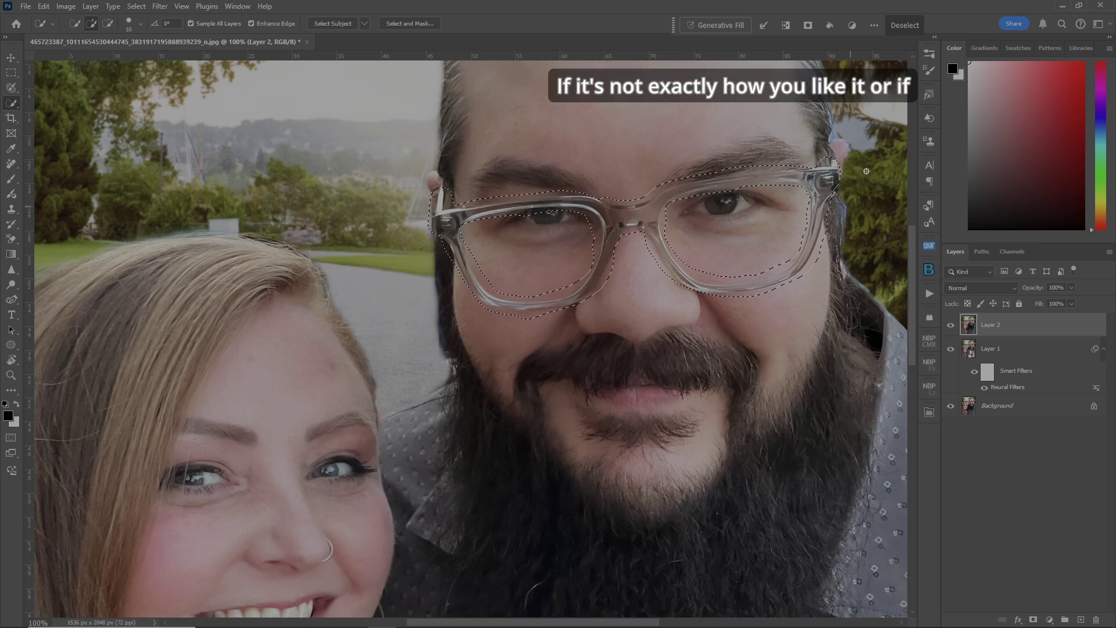
# - Add the missed left edge of the glasses, subtract excess skin, and reactivate the selection
pyautogui.click(14, 88)
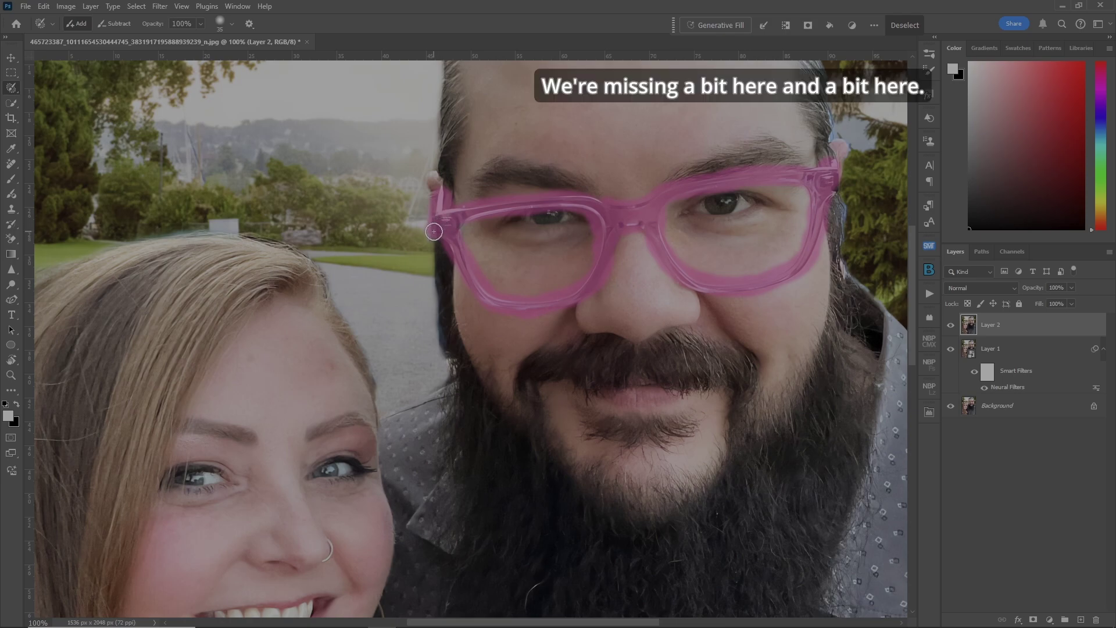
pyautogui.moveTo(454, 225)
pyautogui.mouseDown()
pyautogui.moveTo(445, 221)
pyautogui.moveTo(452, 232)
pyautogui.mouseUp()
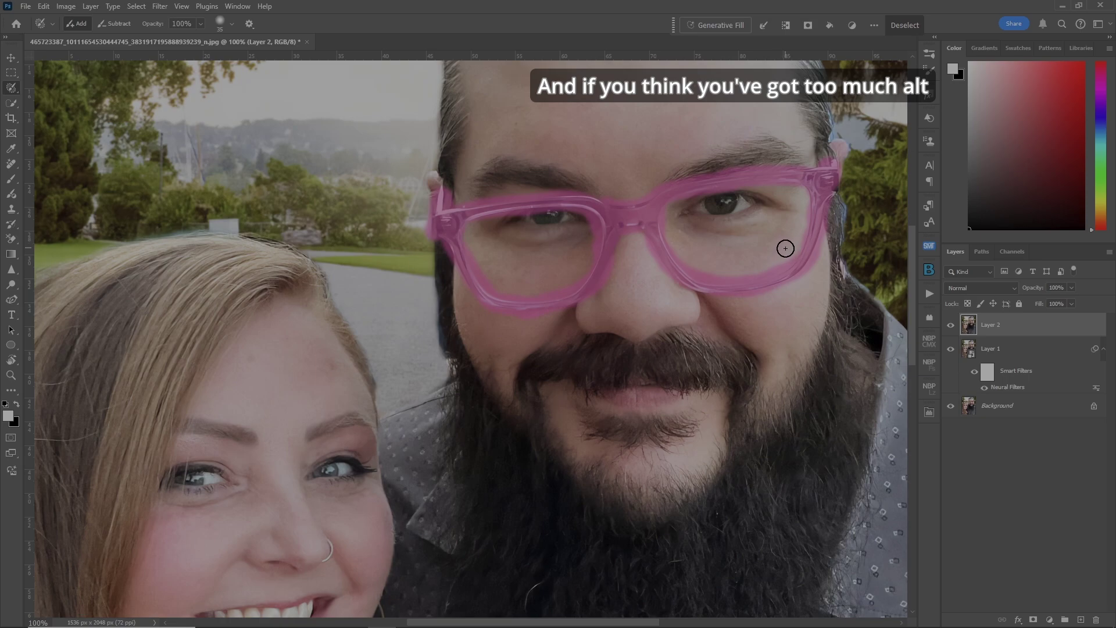
pyautogui.press('x')
pyautogui.press('alt')
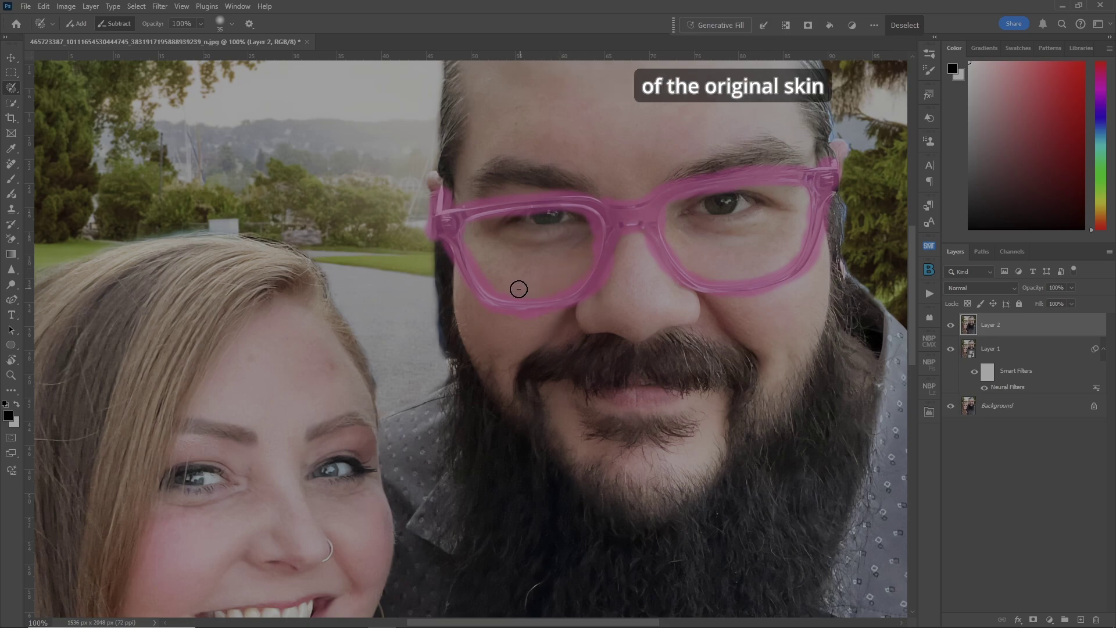
pyautogui.press('x')
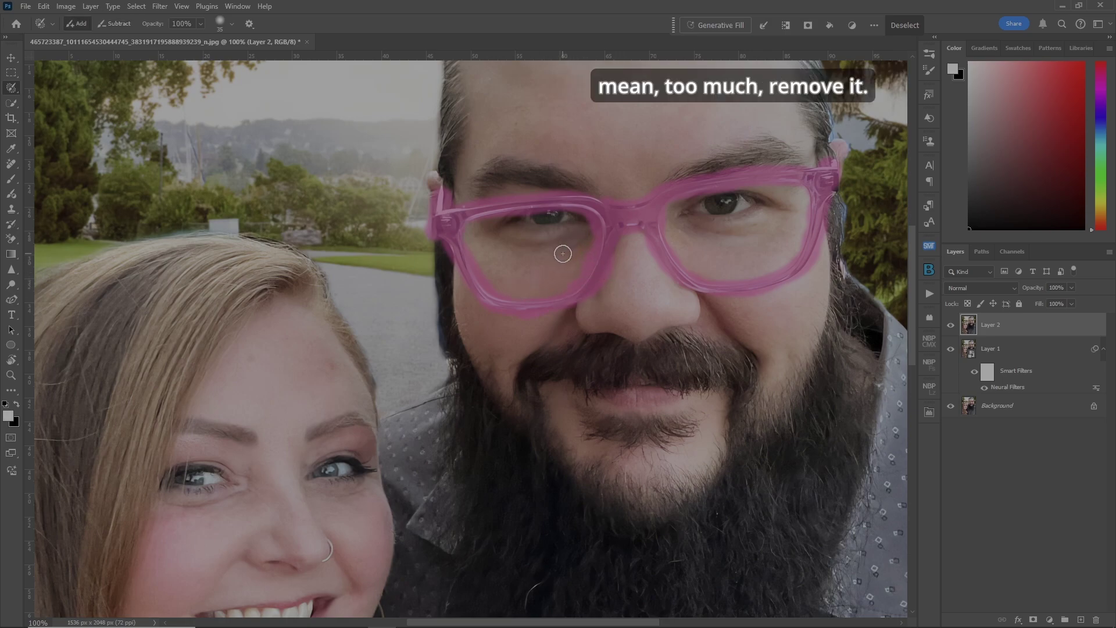
pyautogui.press('x')
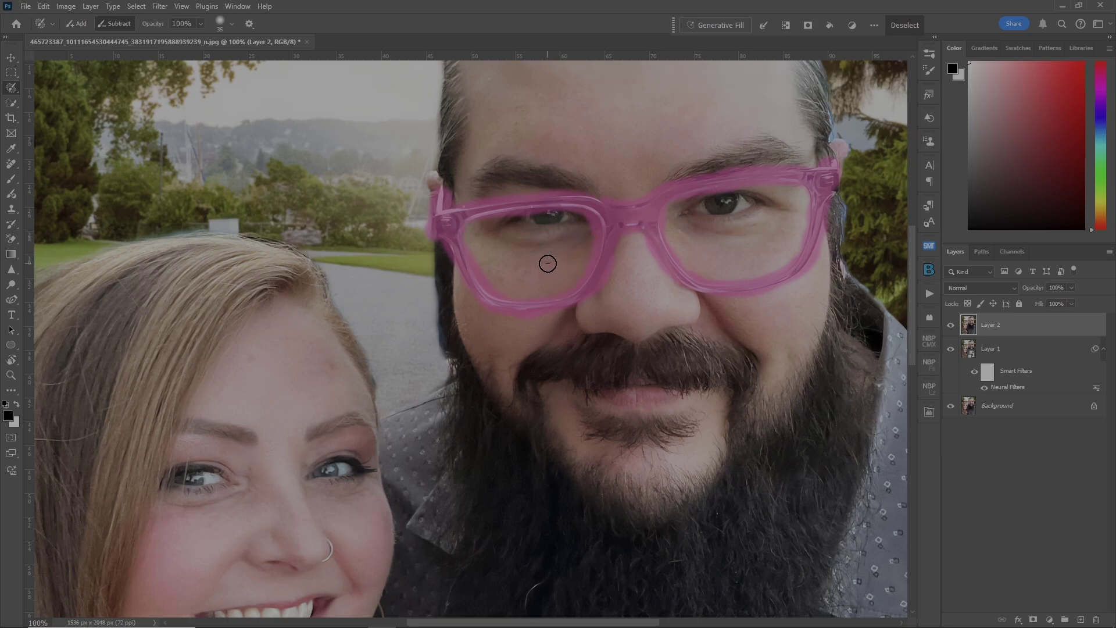
pyautogui.click(12, 105)
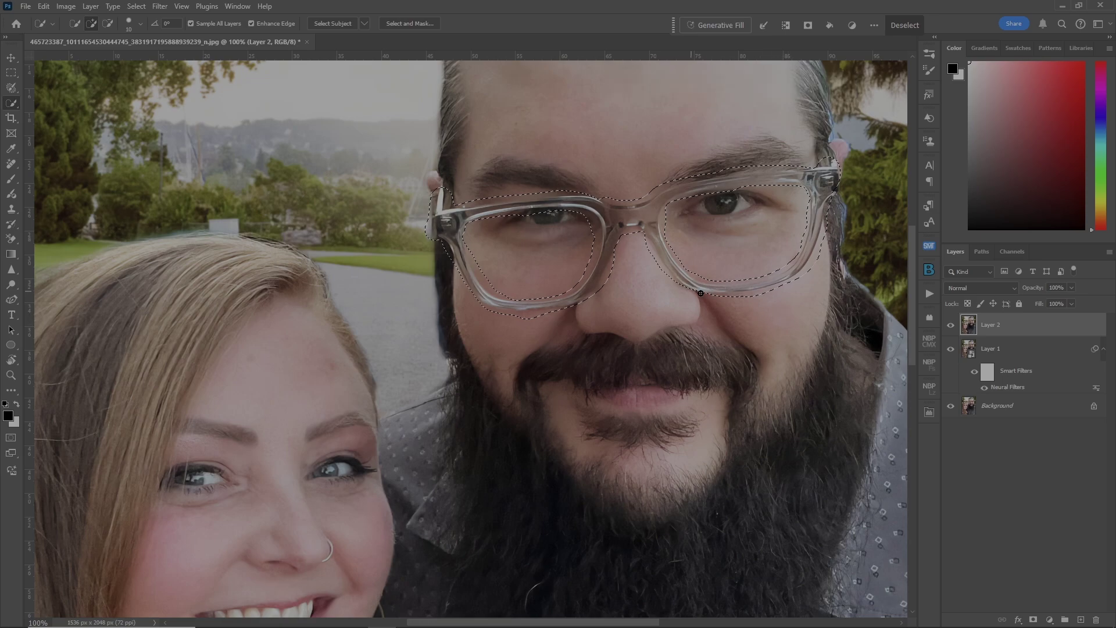
# - Shrink the Selection Brush to 20, trim more excess, and return to Quick Selection
pyautogui.click(12, 88)
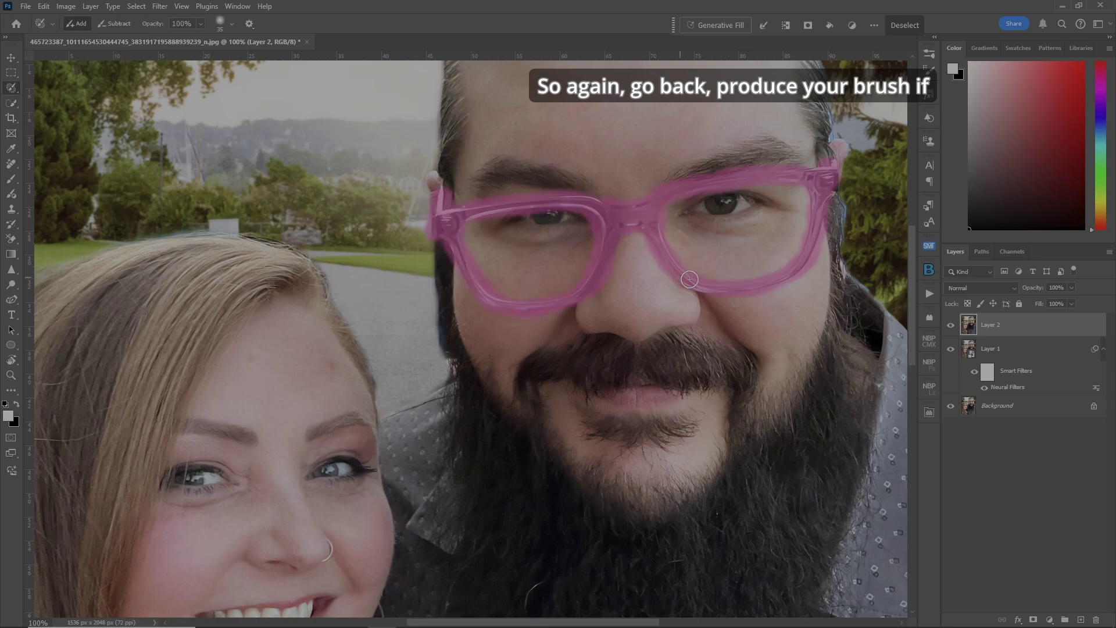
pyautogui.press('[')
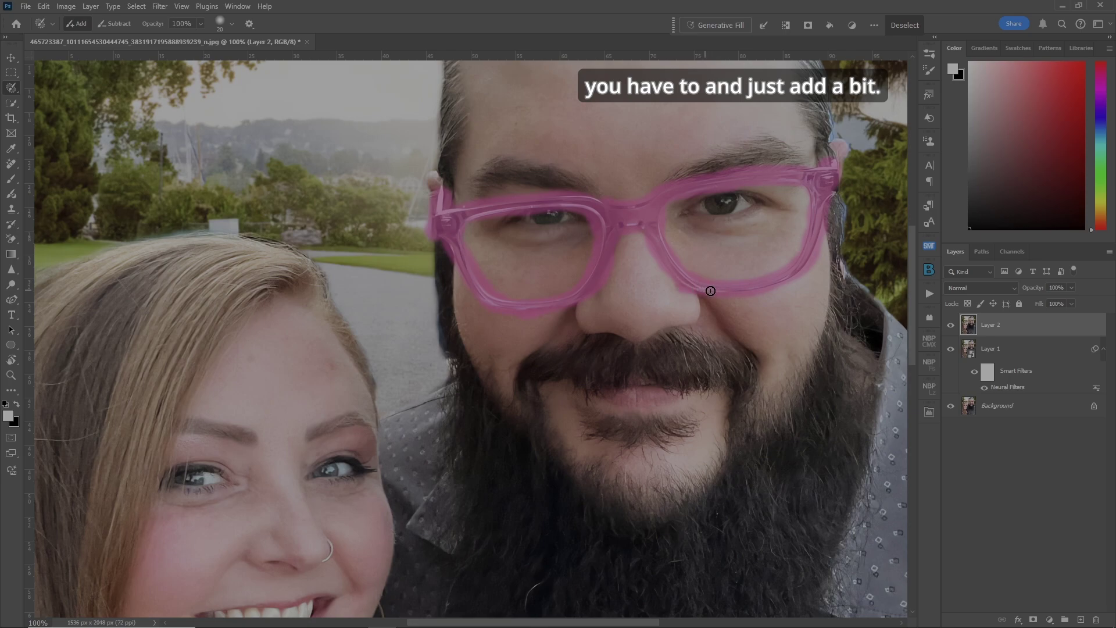
pyautogui.press('x')
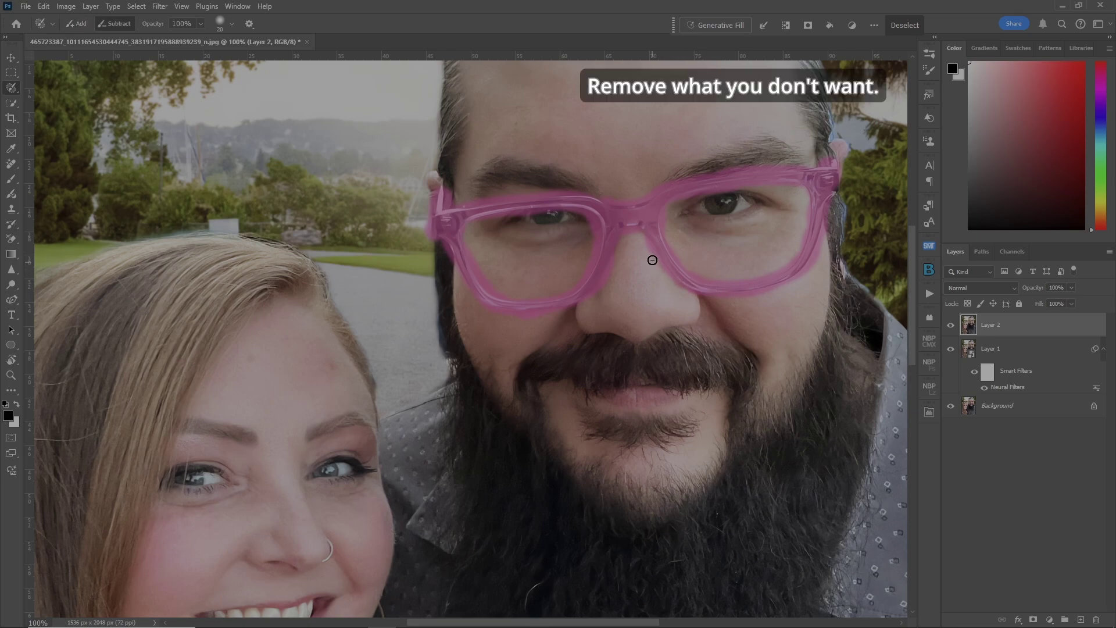
pyautogui.press('w')
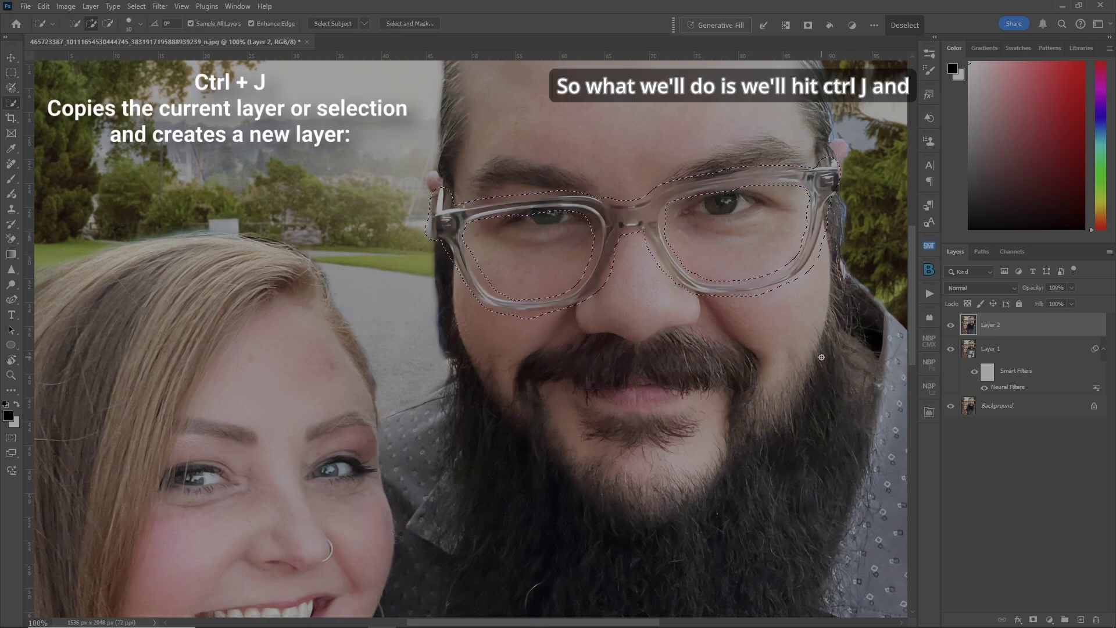
# - Copy the glasses to a hidden layer named GLASSES and reload its pixels as a selection
pyautogui.hotkey('ctrl', 'j')
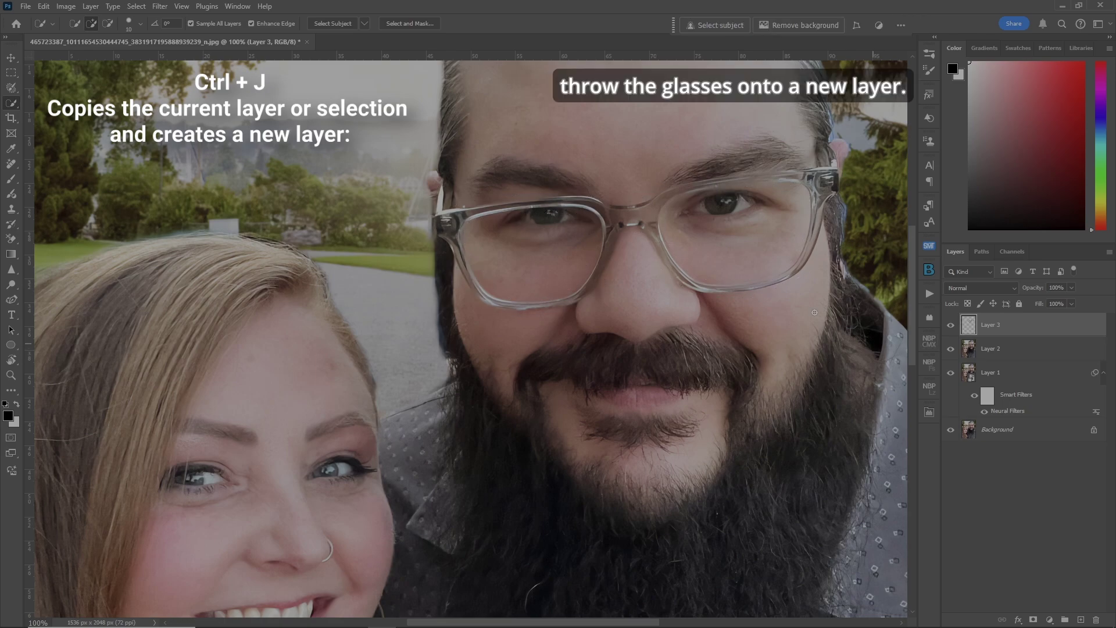
pyautogui.click(953, 325)
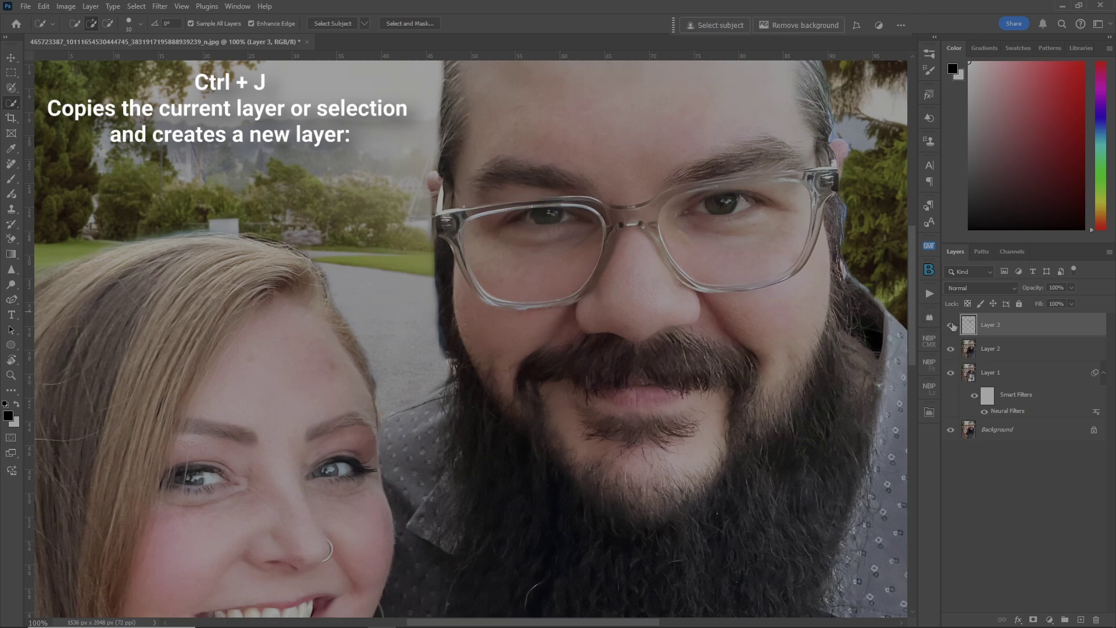
pyautogui.doubleClick(992, 326)
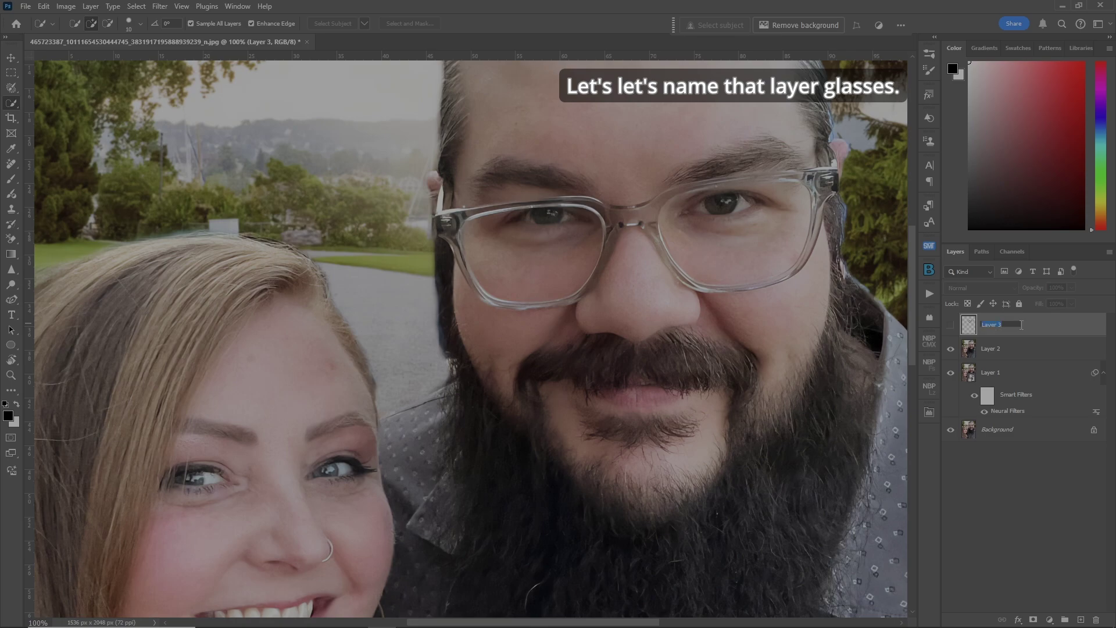
pyautogui.write('GLASSES')
pyautogui.press('Return')
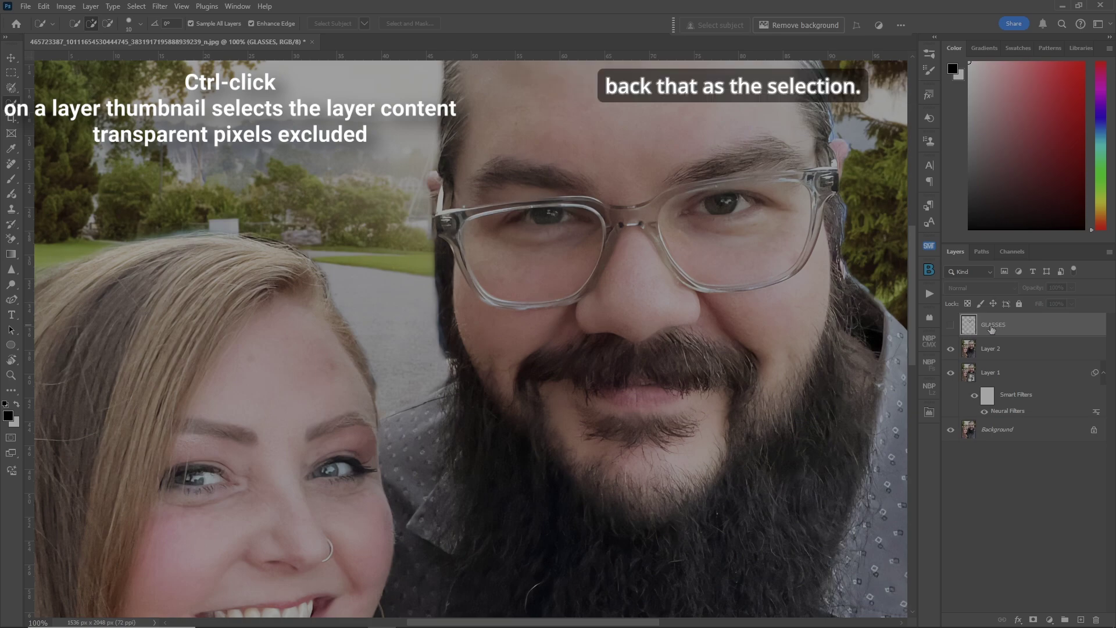
pyautogui.keyDown('ctrl'); pyautogui.click(968, 327); pyautogui.keyUp('ctrl')
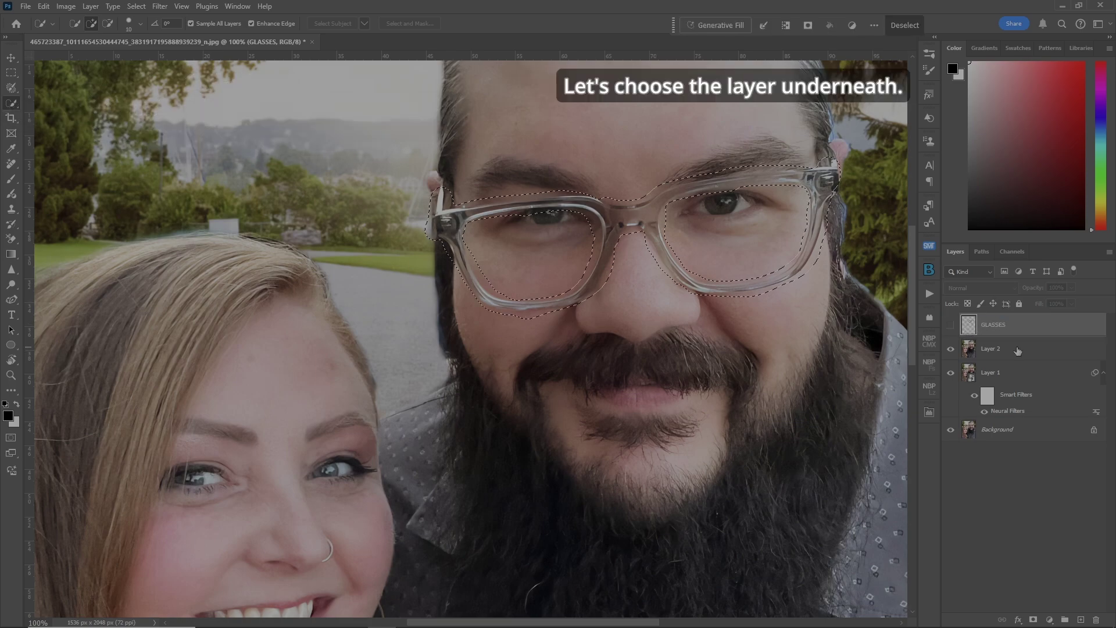
# - With Layer 2 active, expand the glasses selection by 4 pixels
pyautogui.click(1017, 349)
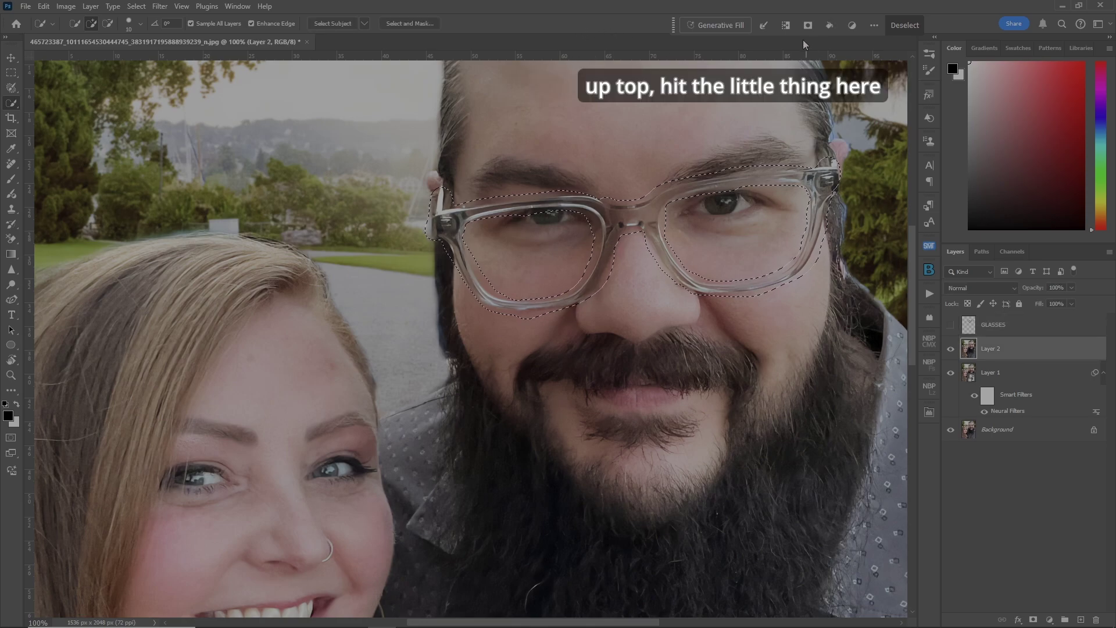
pyautogui.click(764, 25)
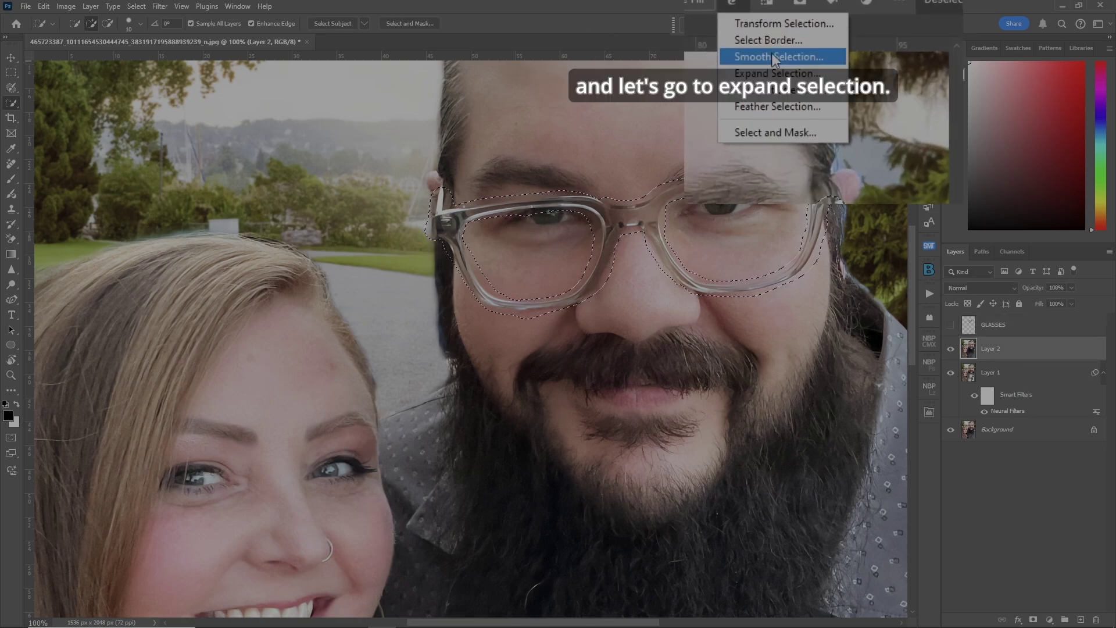
pyautogui.click(768, 74)
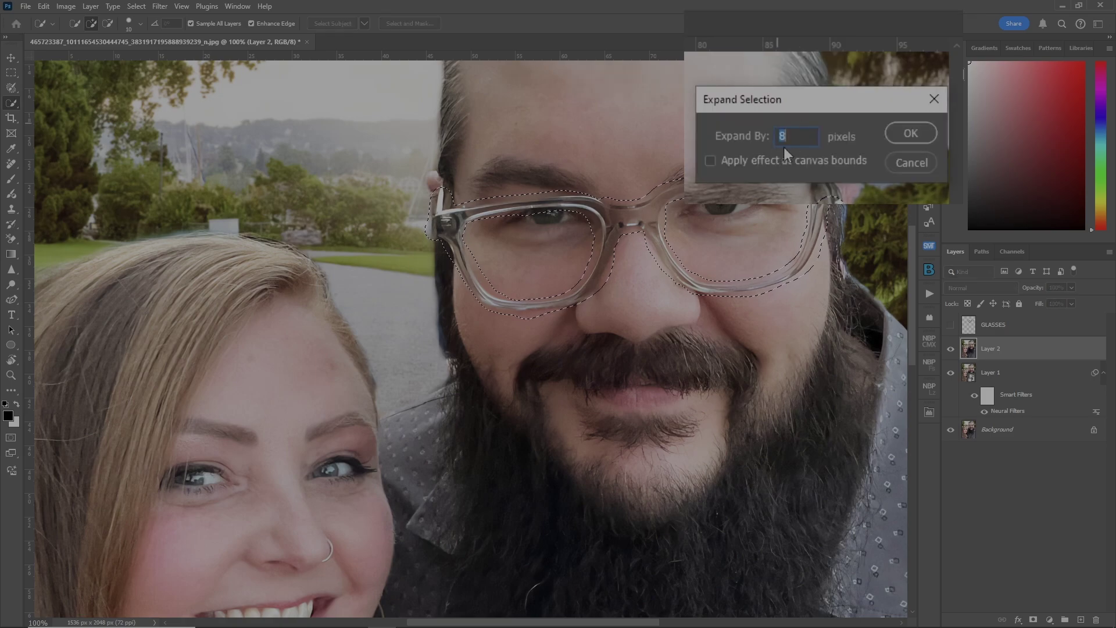
pyautogui.write('4')
pyautogui.press('Return')
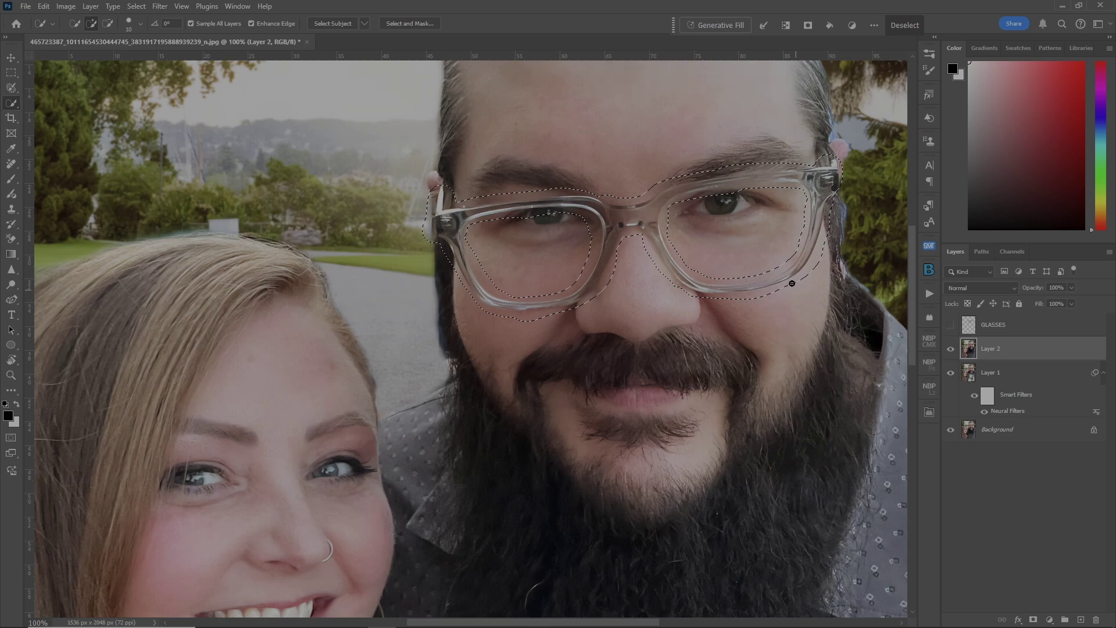
# - Generative Fill the selection with the prompt 'remove' and settle on the third variation
pyautogui.click(709, 23)
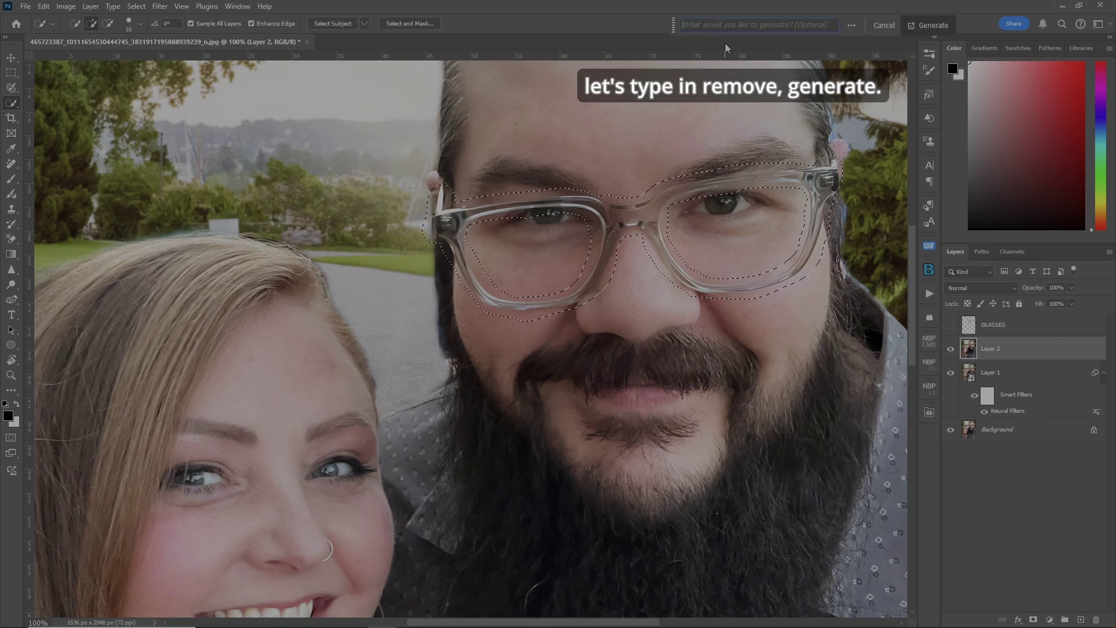
pyautogui.write('remove')
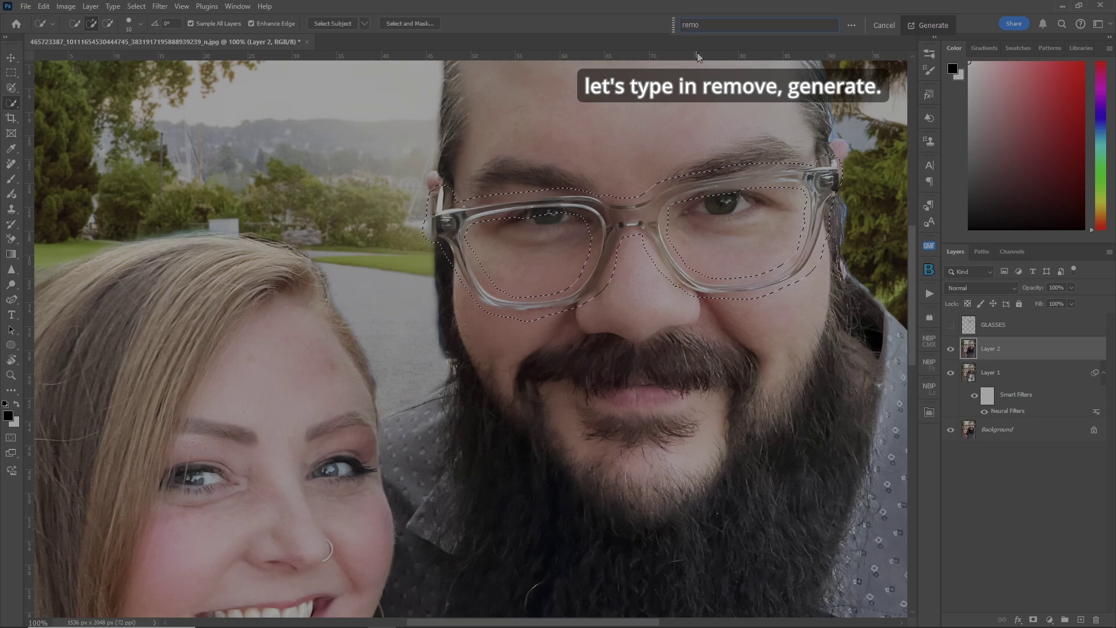
pyautogui.press('Return')
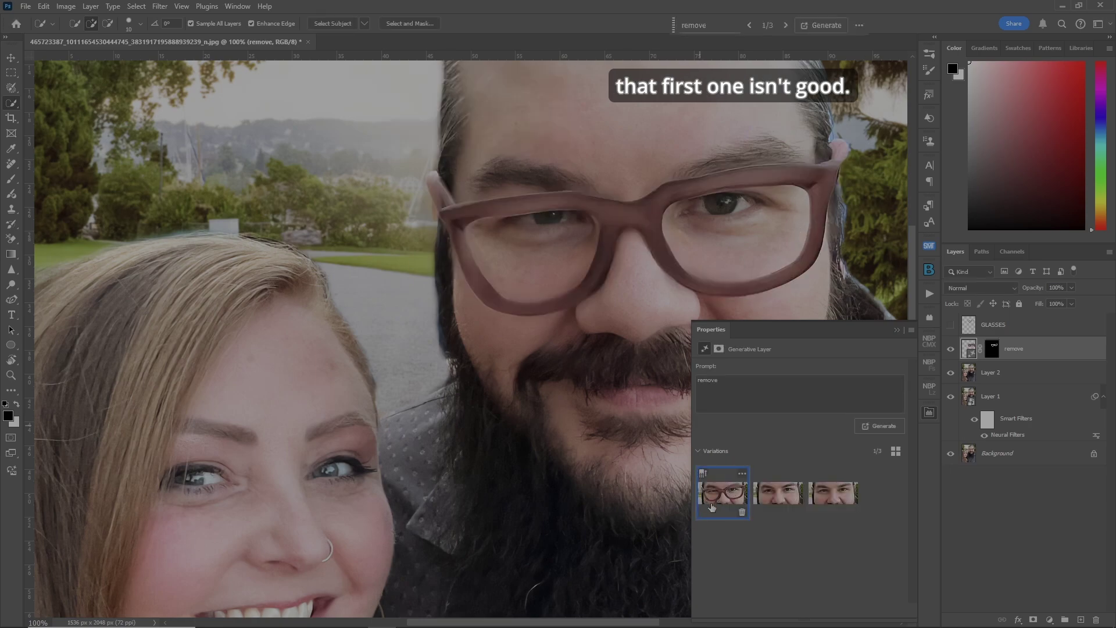
pyautogui.click(797, 495)
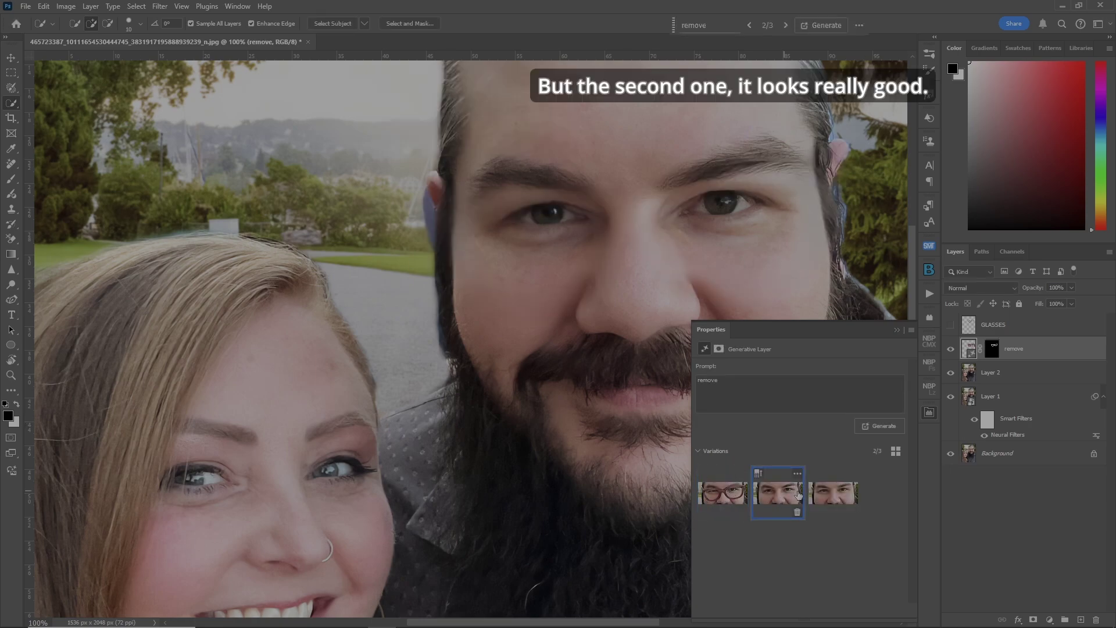
pyautogui.click(836, 496)
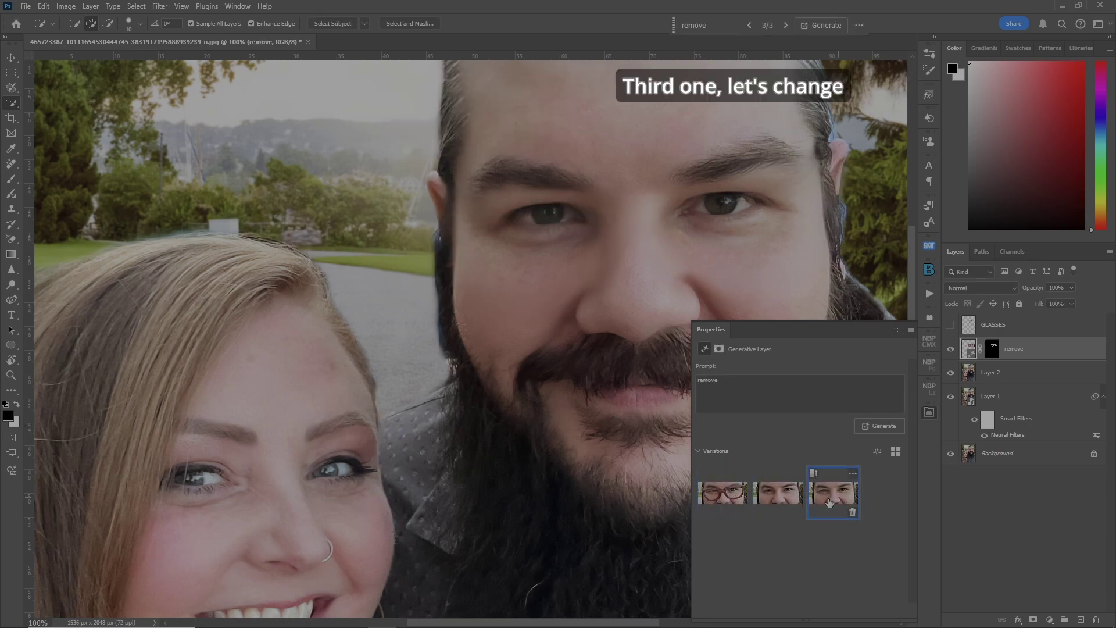
pyautogui.click(804, 385)
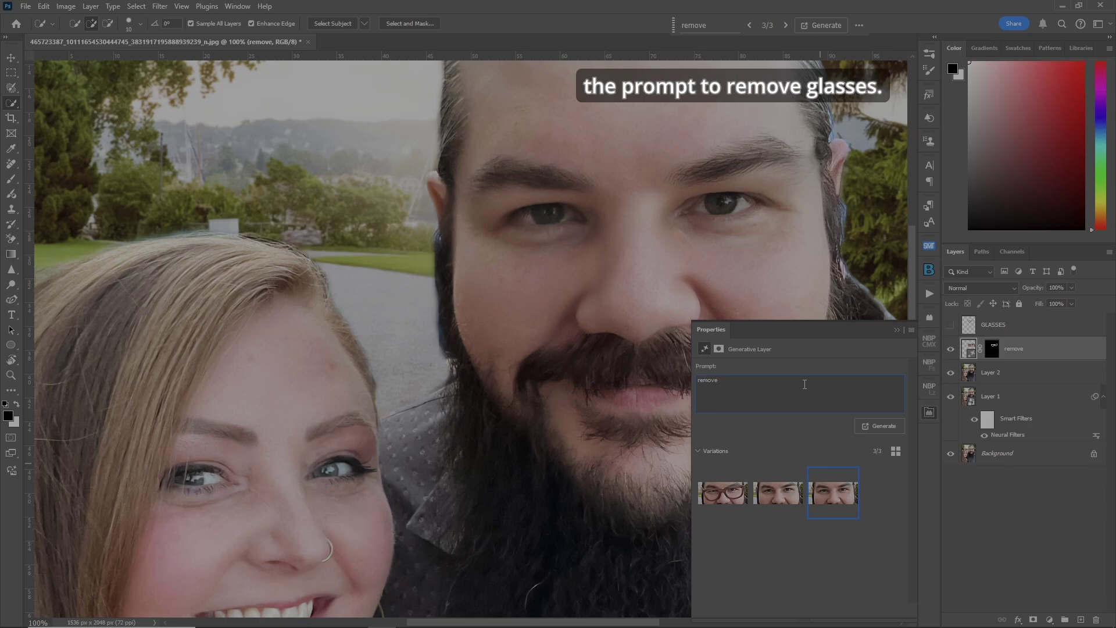
# - Regenerate with the prompt 'remove glasses' and delete two variations still showing glasses
pyautogui.write('glsses')
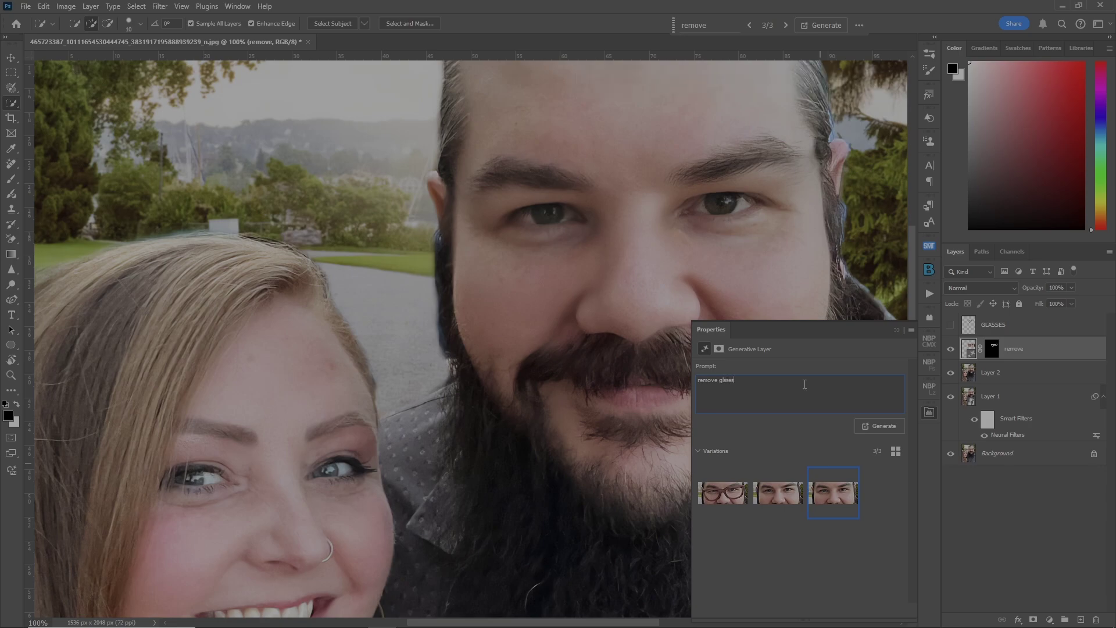
pyautogui.press('Return')
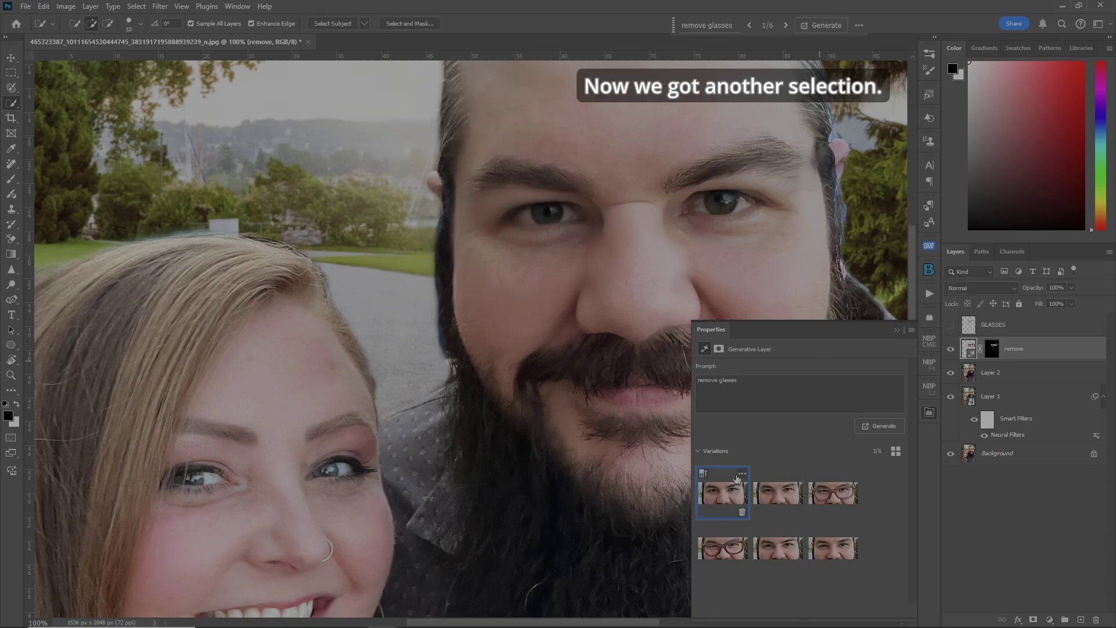
pyautogui.click(851, 513)
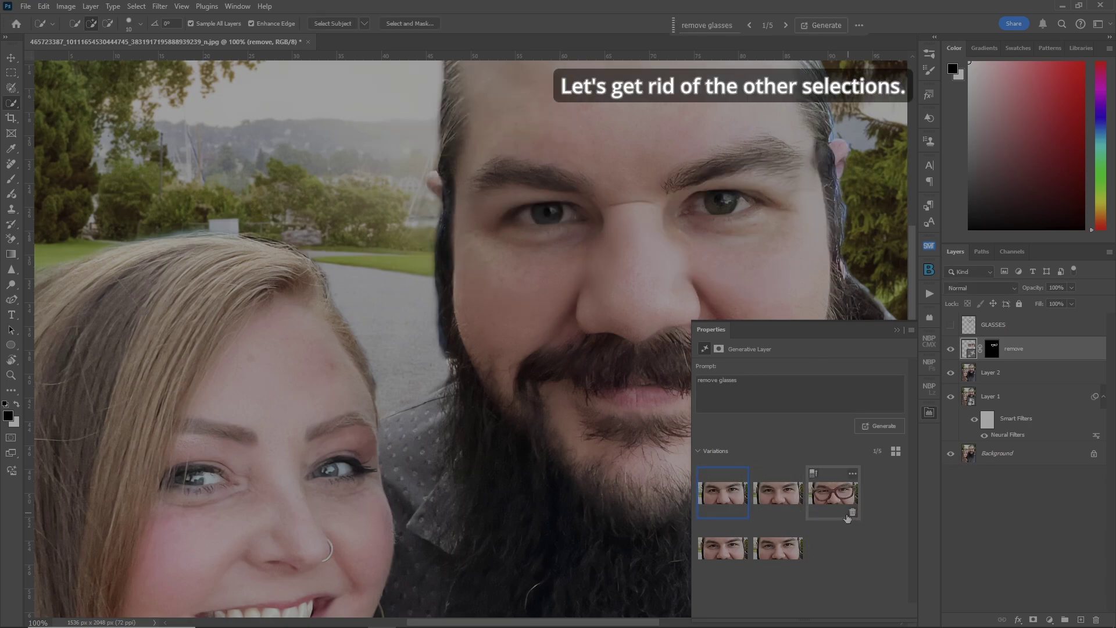
pyautogui.click(852, 513)
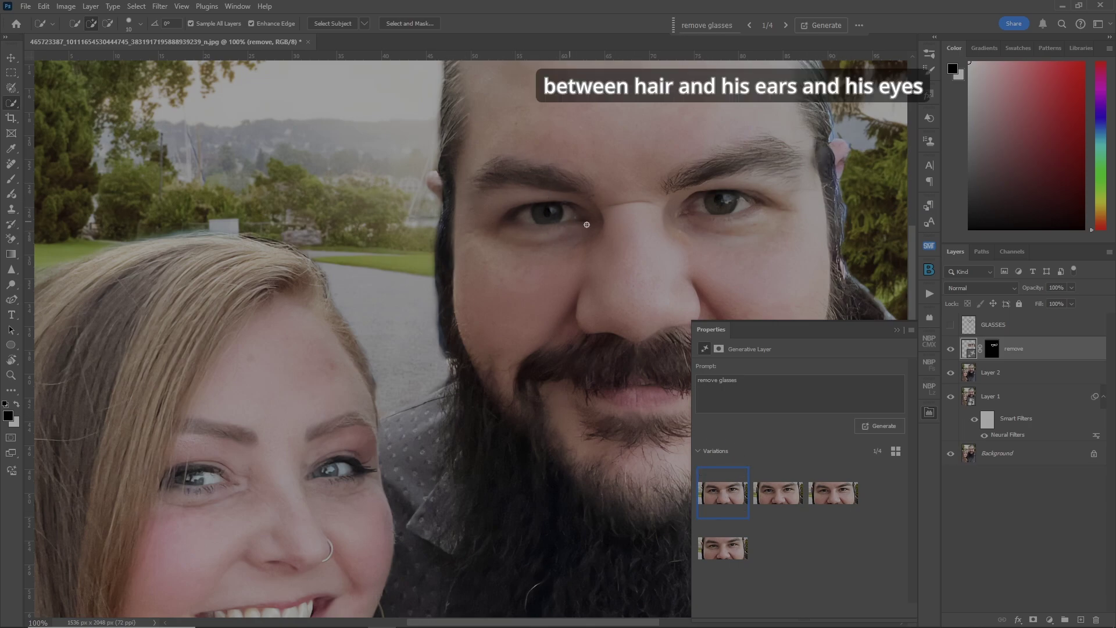
# - Compare the variations, delete all but the second, and close the Properties panel
pyautogui.click(777, 492)
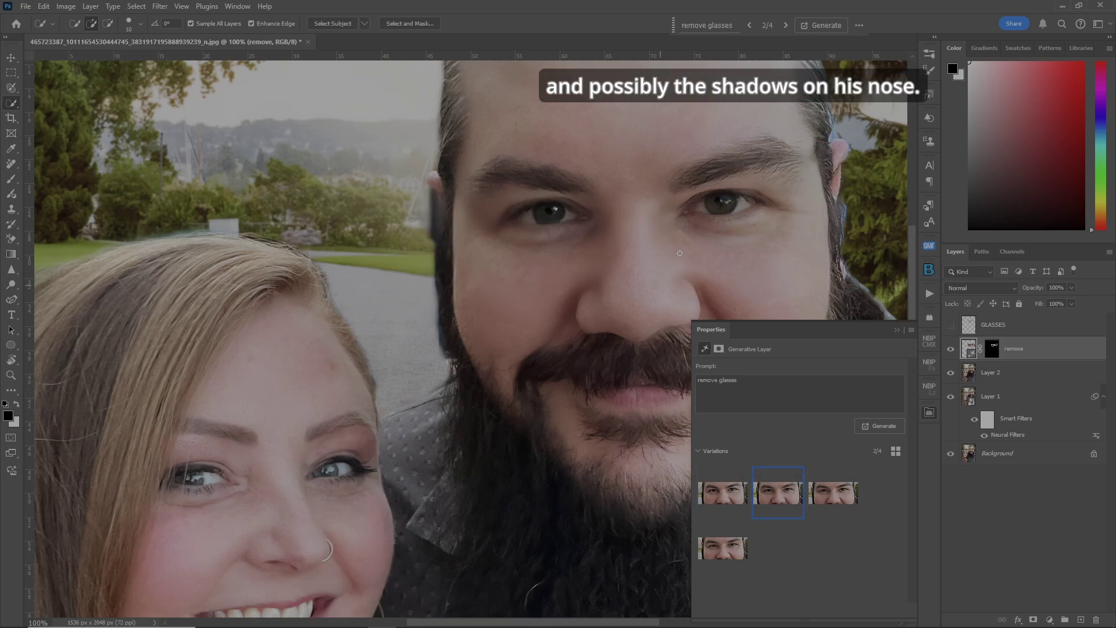
pyautogui.click(811, 501)
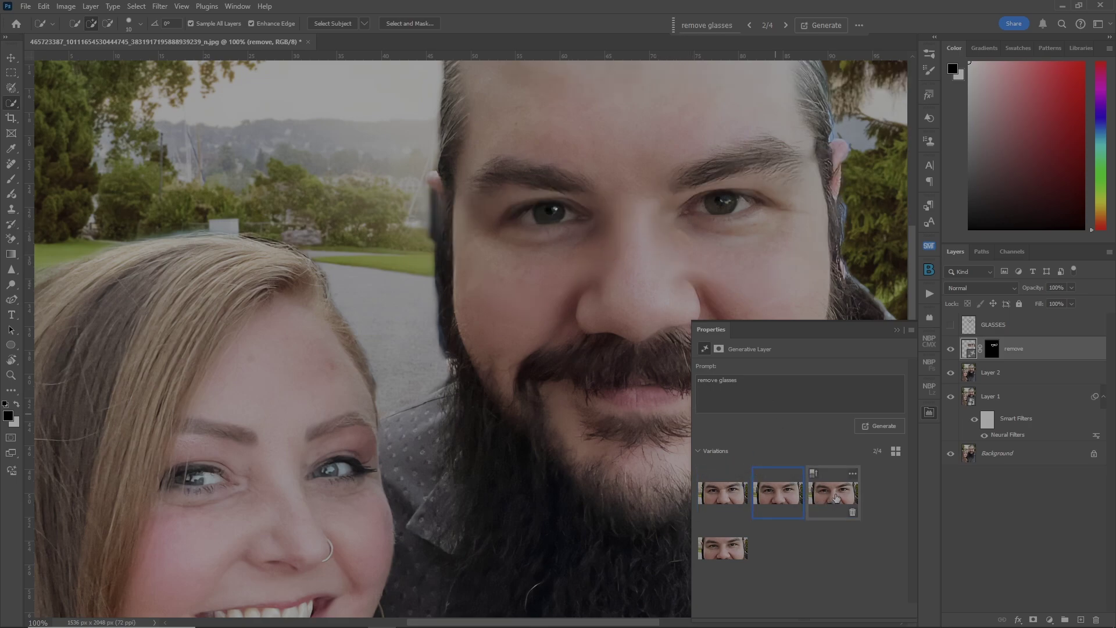
pyautogui.click(735, 547)
pyautogui.click(777, 493)
pyautogui.click(858, 516)
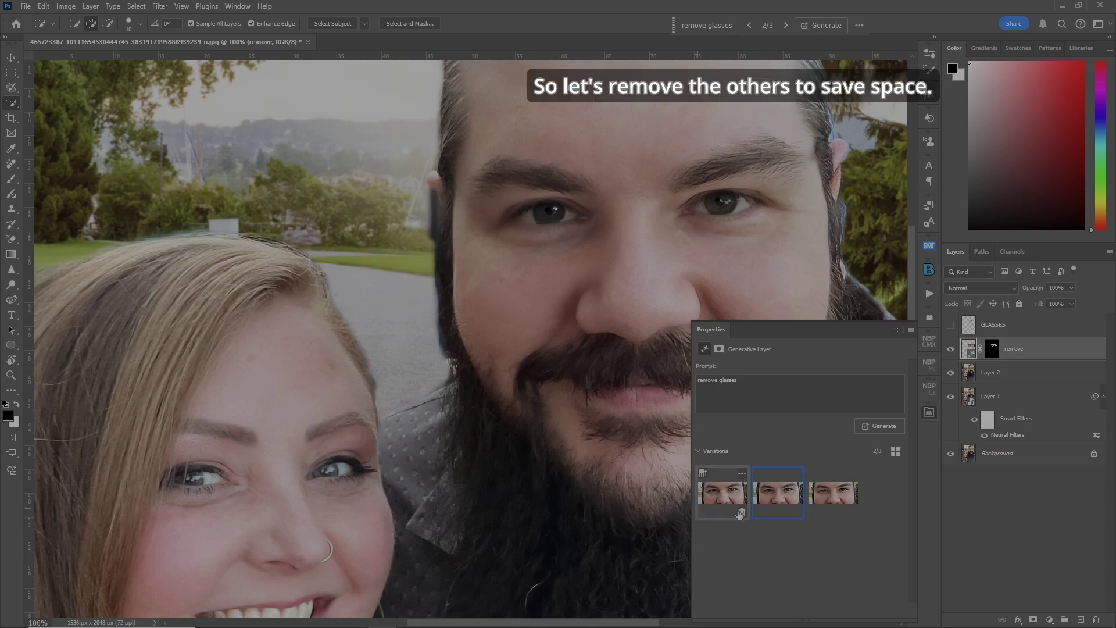
pyautogui.click(740, 513)
pyautogui.click(850, 514)
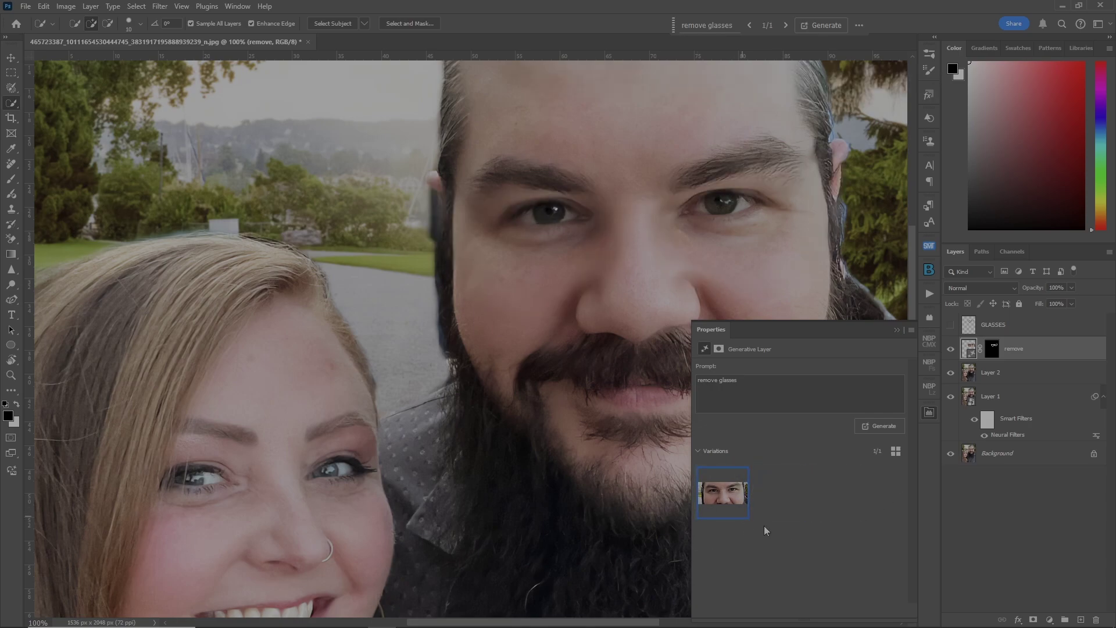
pyautogui.click(782, 303)
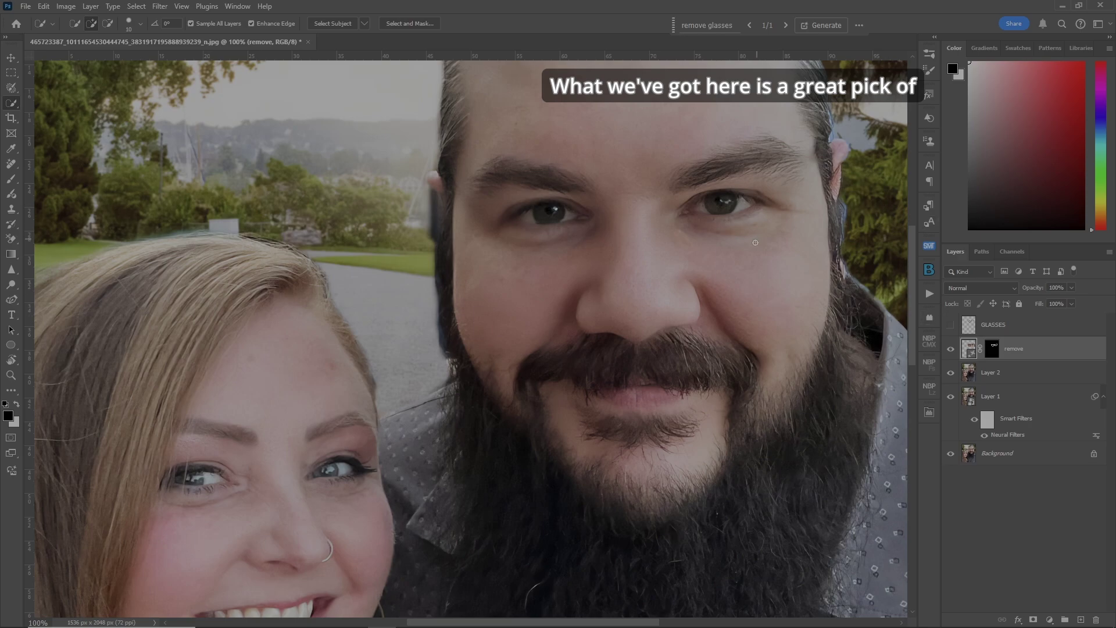
# - Fit the photo on screen, show the GLASSES layer, and add a layer mask to it
pyautogui.hotkey('ctrl', '0')
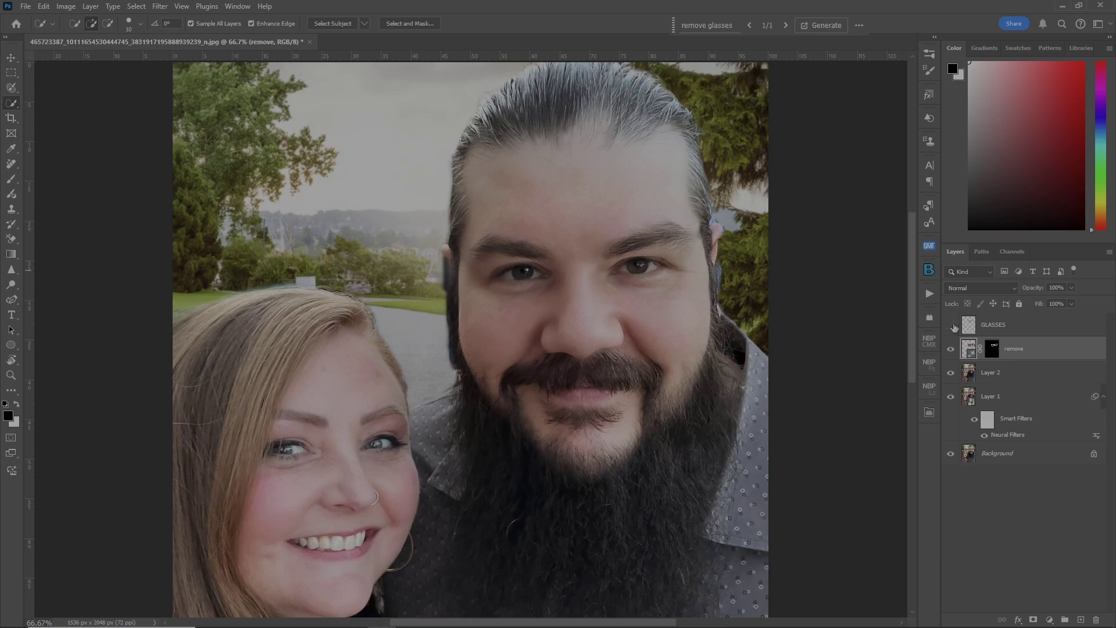
pyautogui.click(950, 325)
pyautogui.click(999, 324)
pyautogui.click(1033, 619)
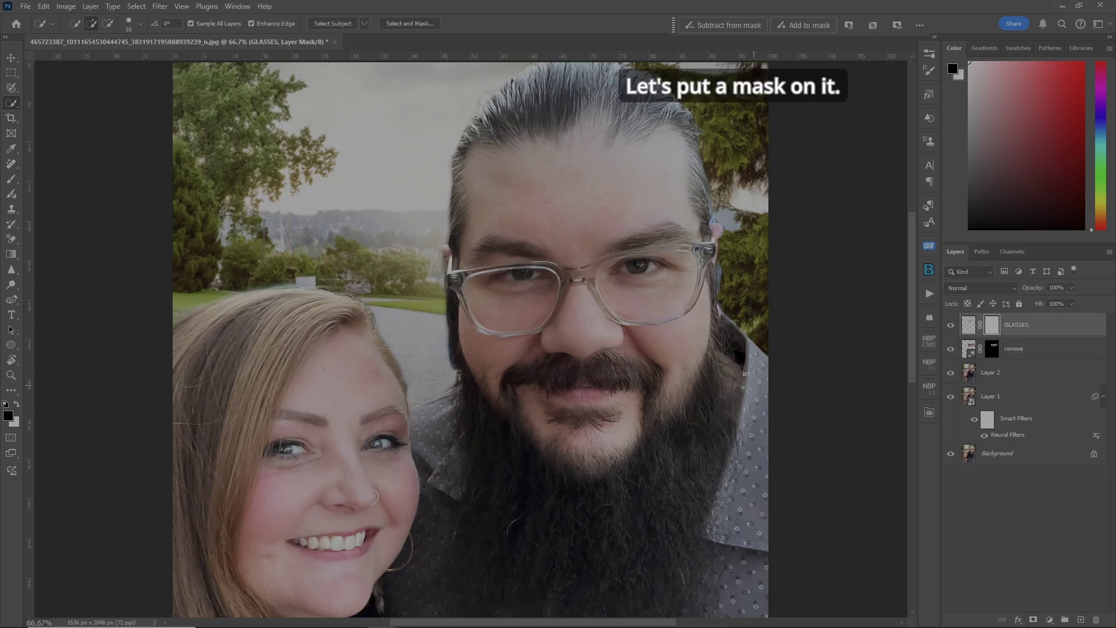
# - At 100% zoom, rotate the glasses about 2.8° and raise them about 19 px
pyautogui.hotkey('ctrl', '1')
pyautogui.hotkey('ctrl', 't')
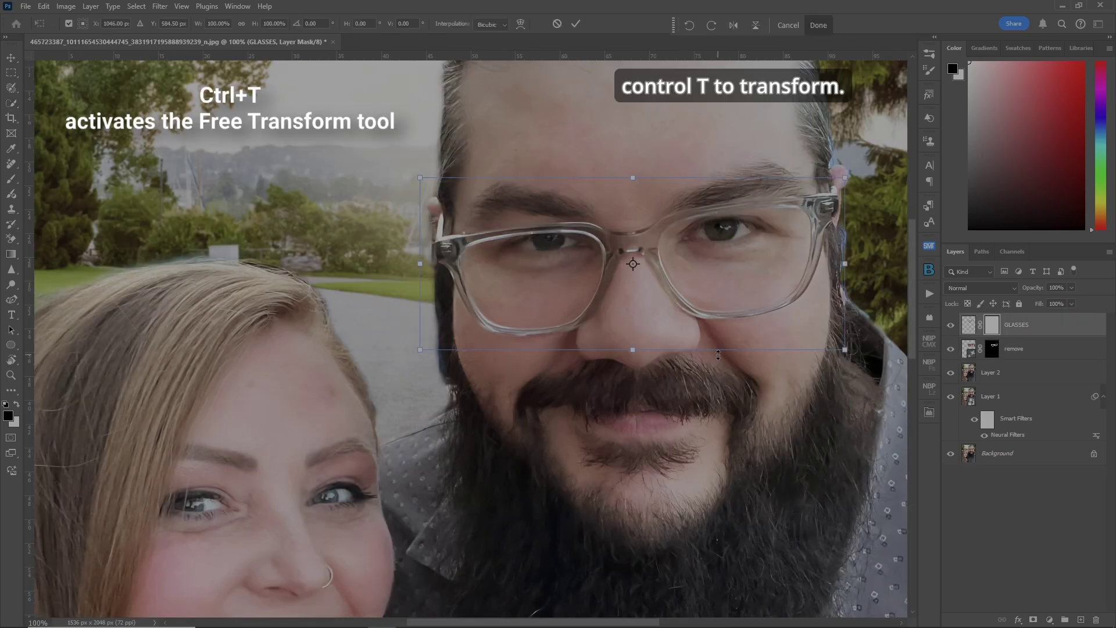
pyautogui.moveTo(879, 357); pyautogui.dragTo(858, 376)
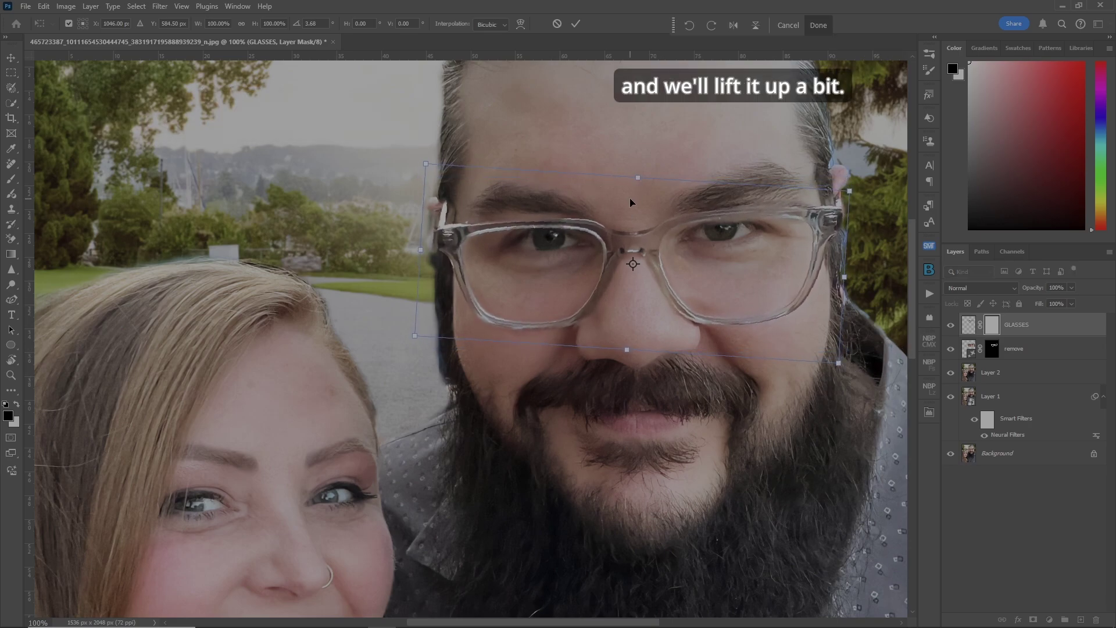
pyautogui.moveTo(640, 194); pyautogui.dragTo(639, 182)
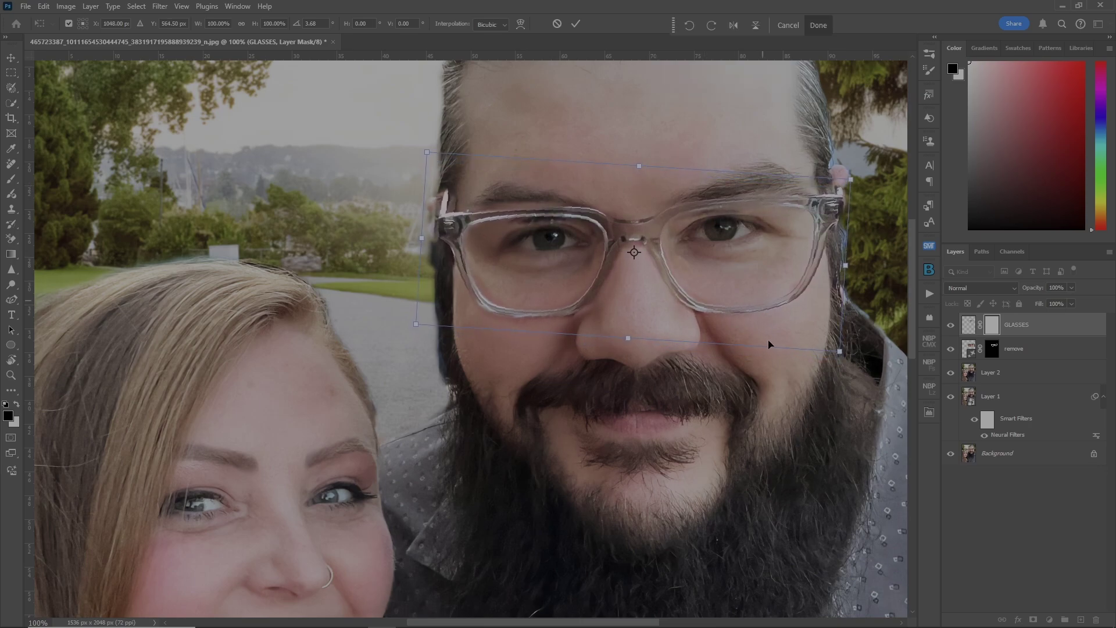
# - Commit the glasses transform and toggle the GLASSES layer to compare before and after
pyautogui.press('Return')
pyautogui.click(952, 325)
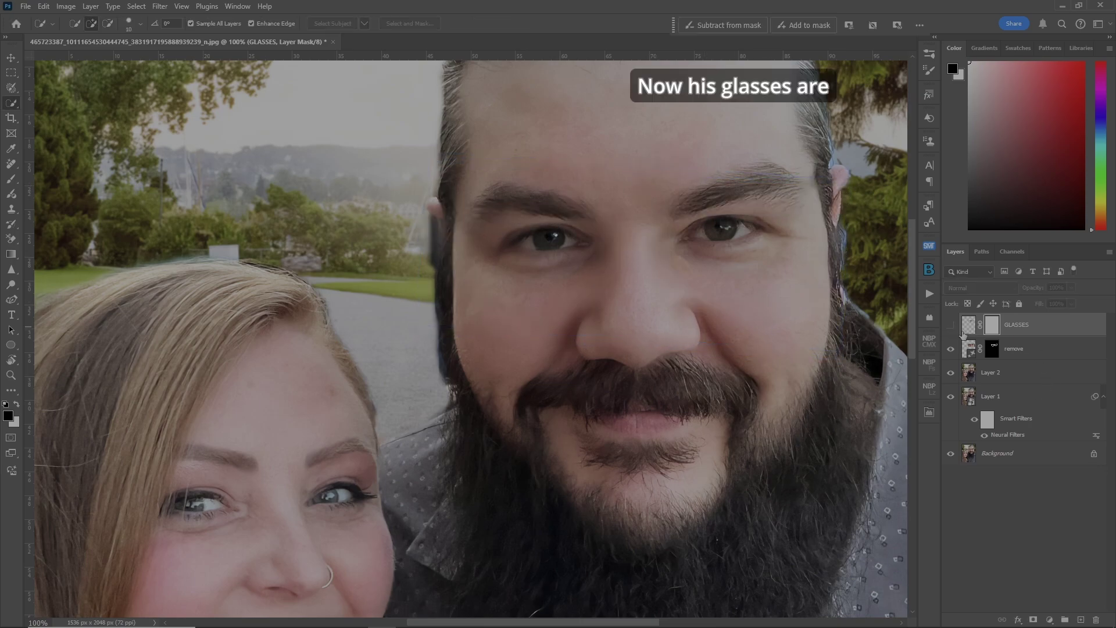
pyautogui.click(950, 325)
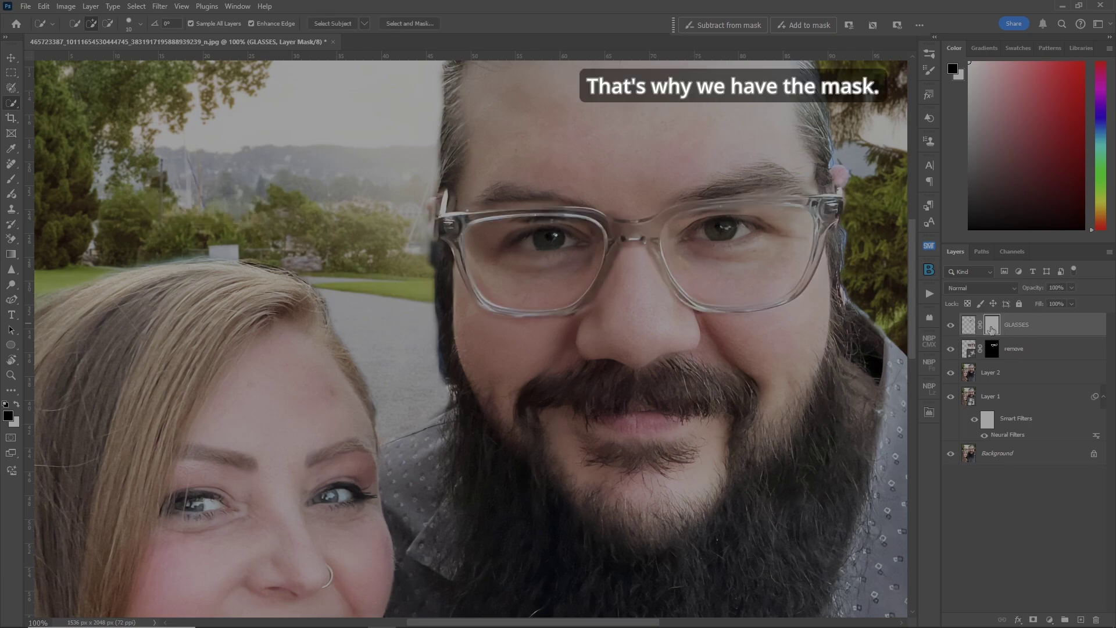
# - Mask stray skin off the GLASSES layer with a black brush at 3% flow, size 45
pyautogui.press('b')
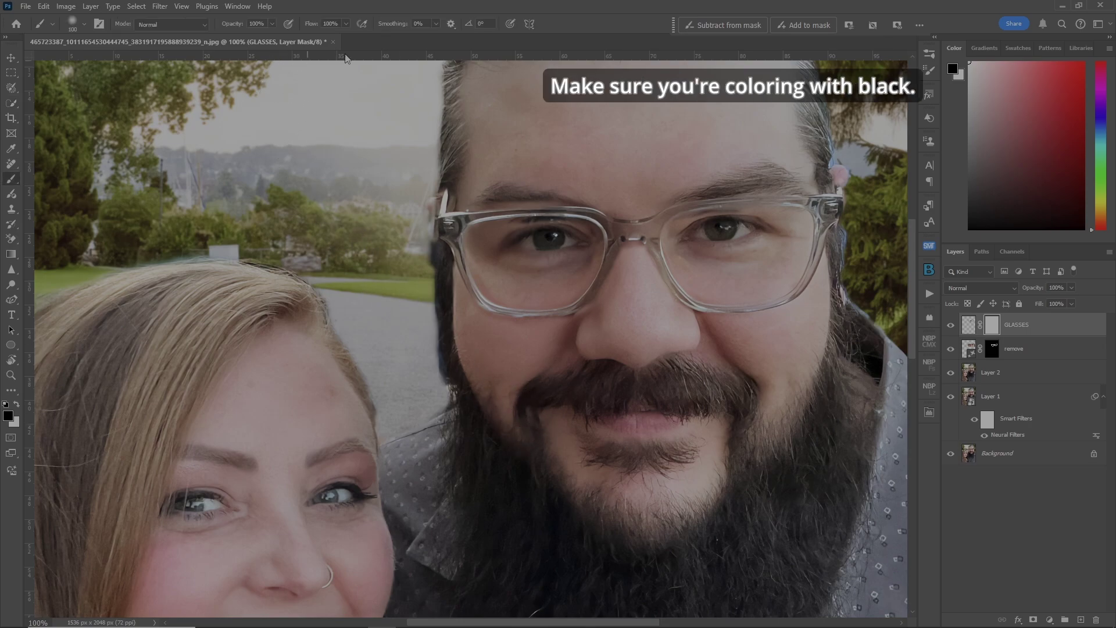
pyautogui.click(330, 23)
pyautogui.write('3')
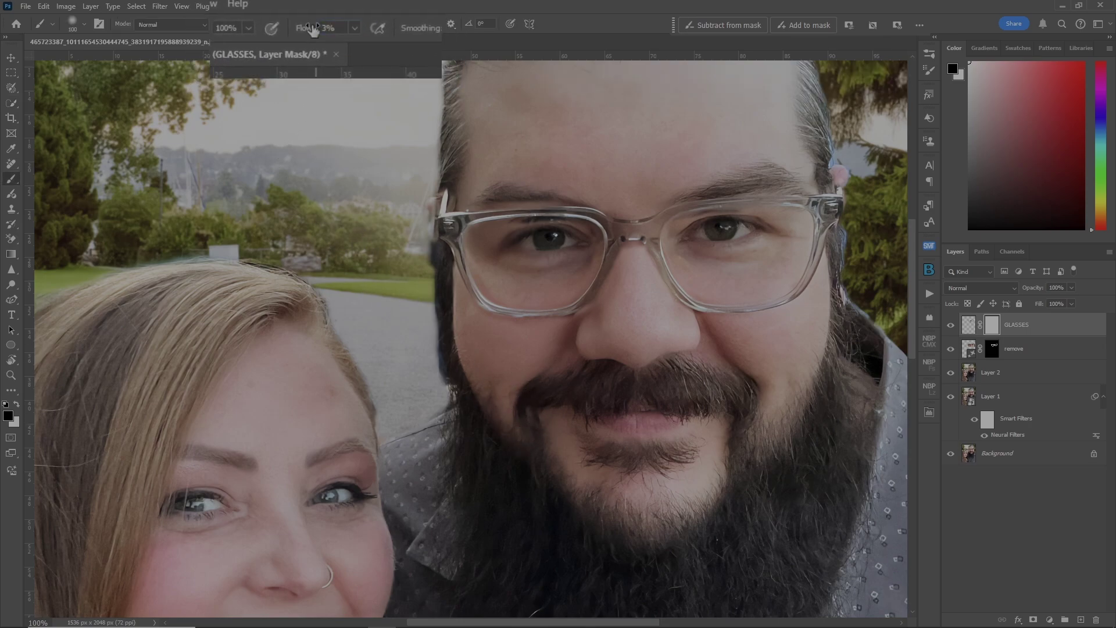
pyautogui.press('Return')
pyautogui.press('[')
pyautogui.press('[')
pyautogui.press('[')
pyautogui.press('[')
pyautogui.press('[')
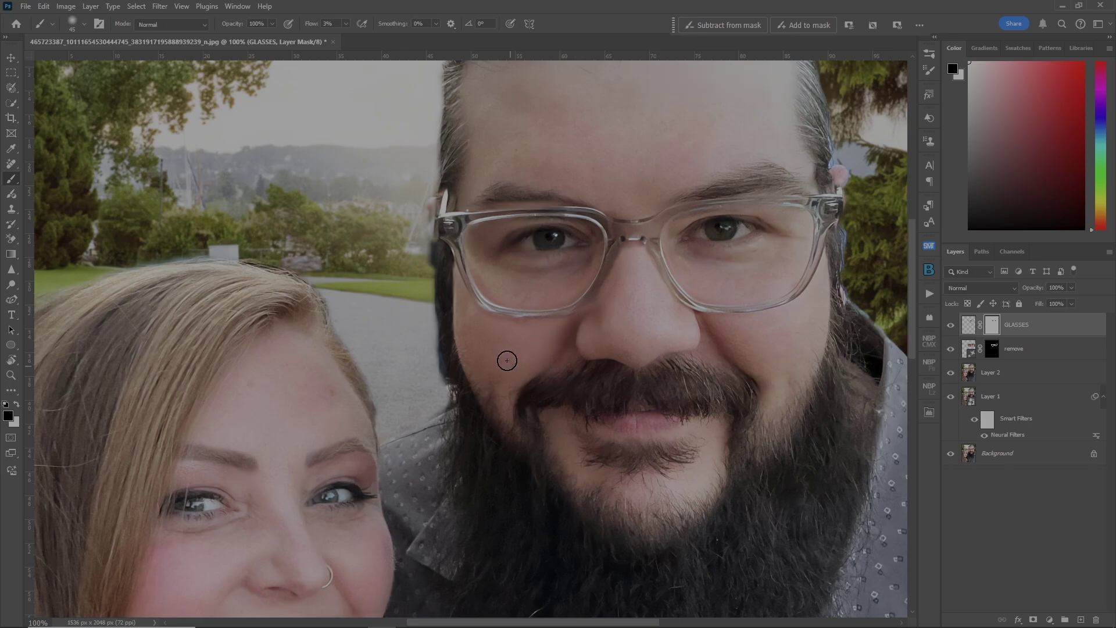
pyautogui.hotkey('ctrl', '0')
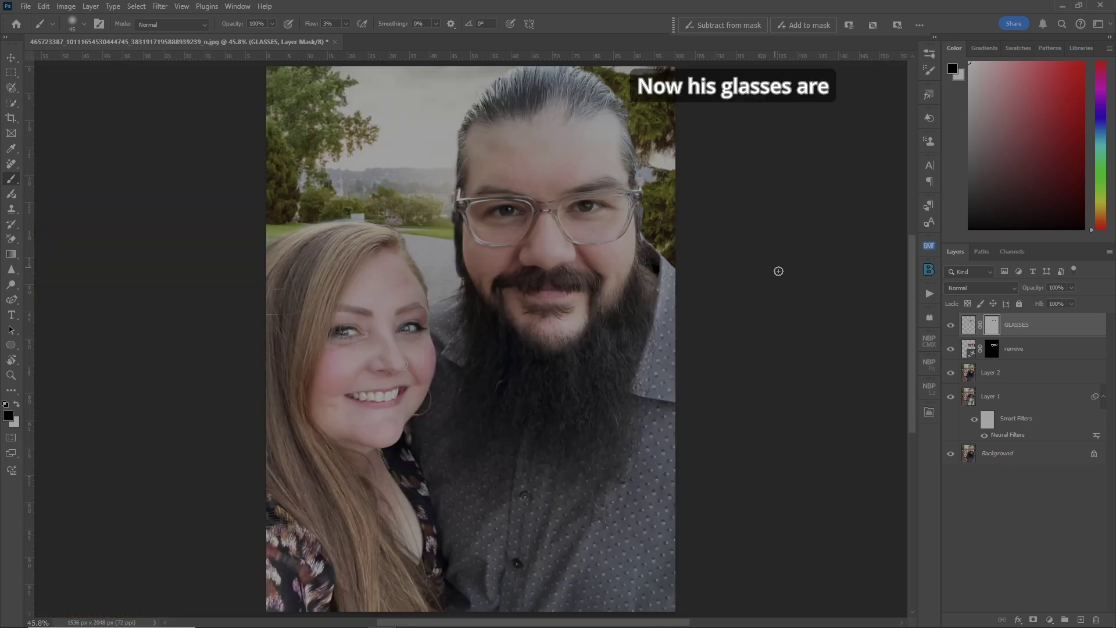
# - Hide and then show the GLASSES layer to compare the man's photo before and after
pyautogui.click(950, 329)
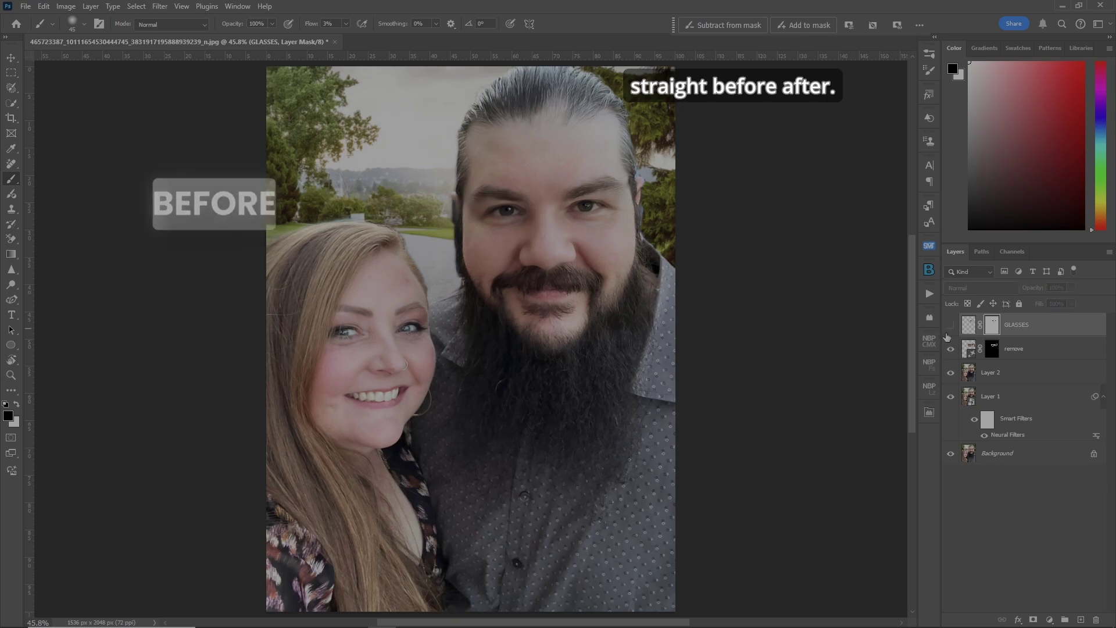
pyautogui.click(949, 328)
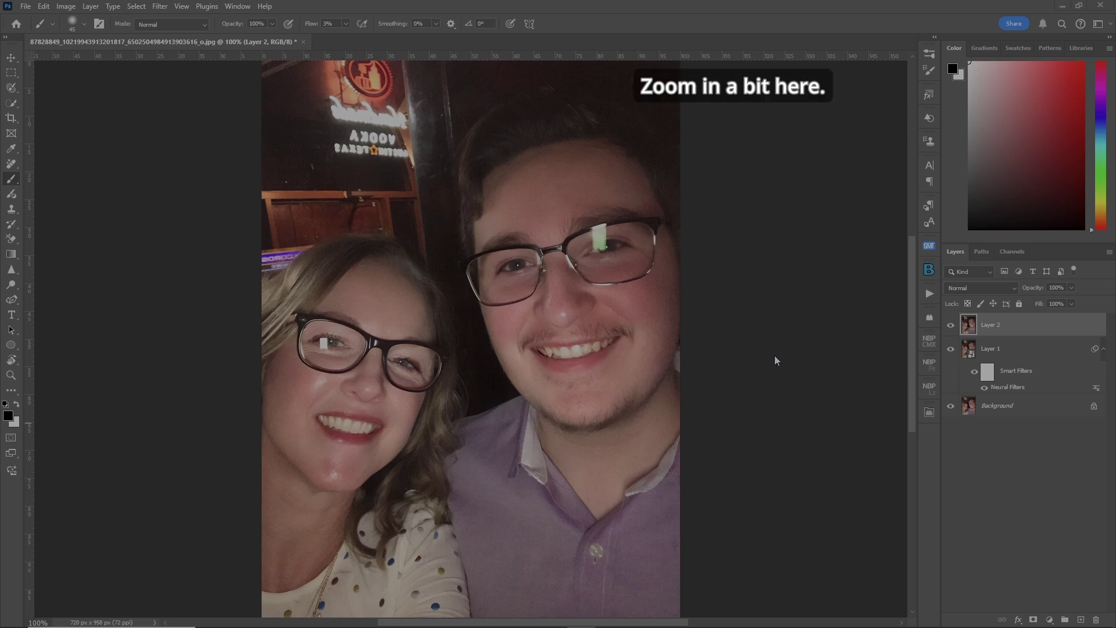
# - Select the white glare patch on her lens with a size-15 Selection Brush
pyautogui.scroll(2, 328, 340)
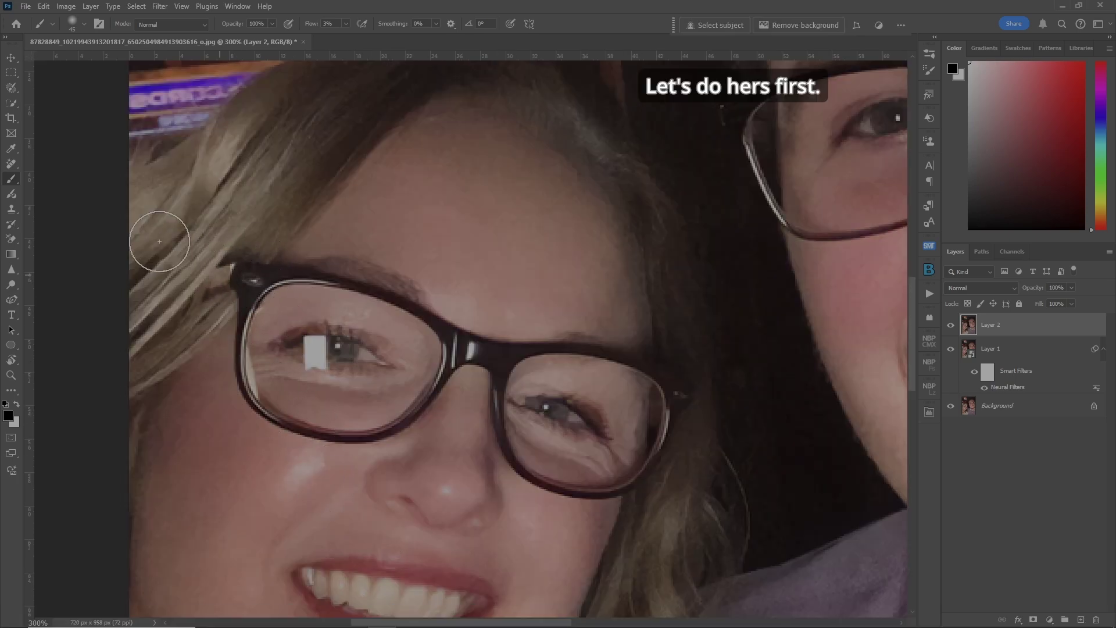
pyautogui.click(11, 88)
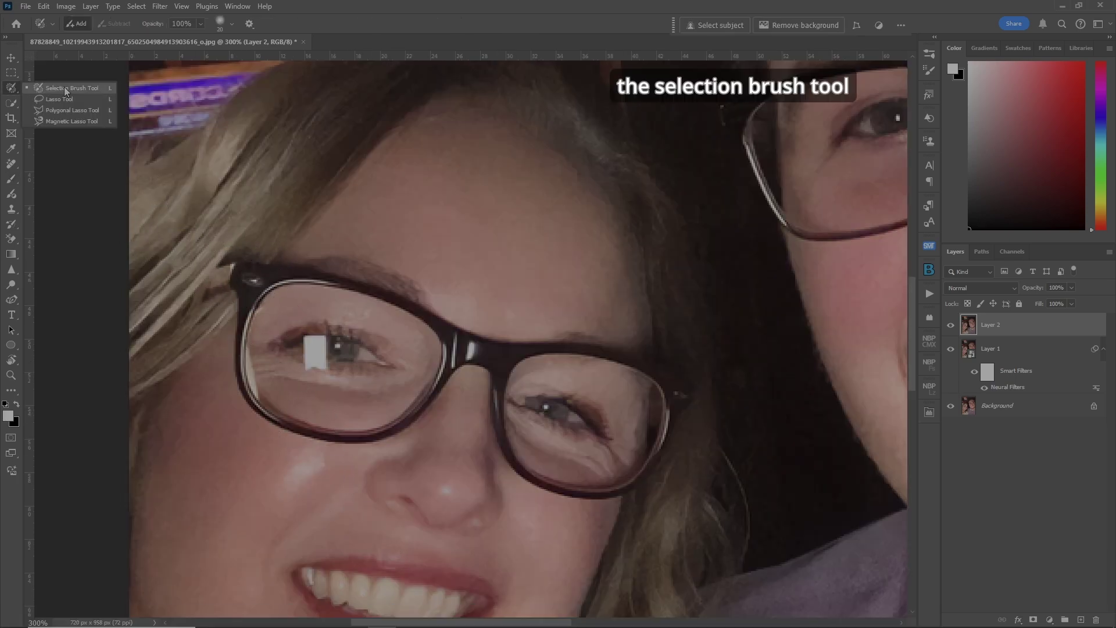
pyautogui.click(65, 88)
pyautogui.press('[')
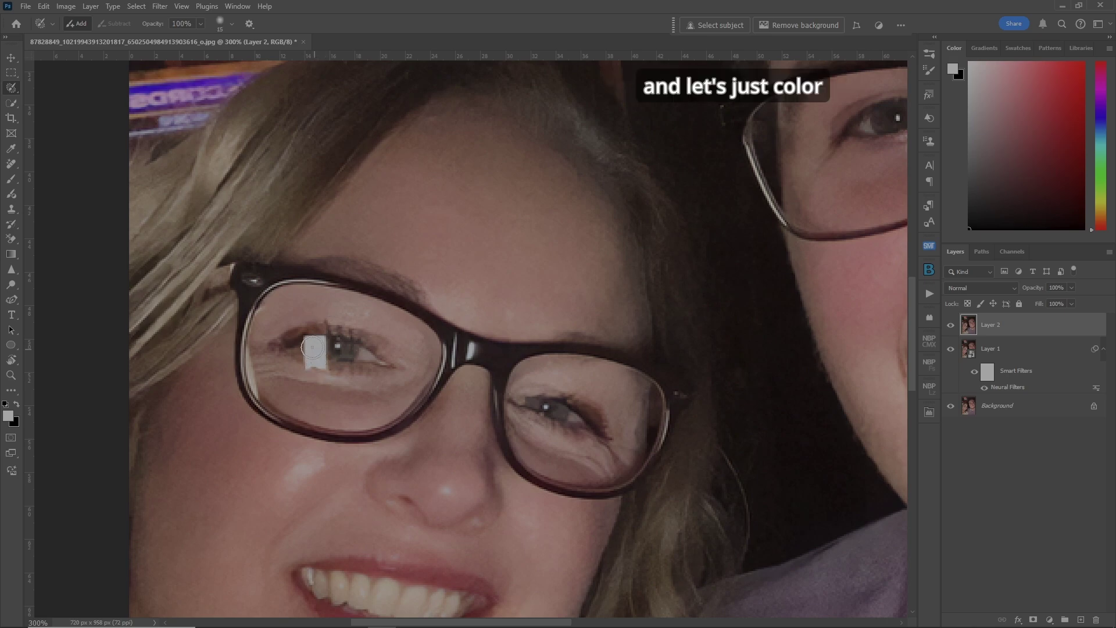
pyautogui.moveTo(312, 347)
pyautogui.mouseDown()
pyautogui.moveTo(317, 366)
pyautogui.moveTo(316, 331)
pyautogui.moveTo(313, 365)
pyautogui.mouseUp()
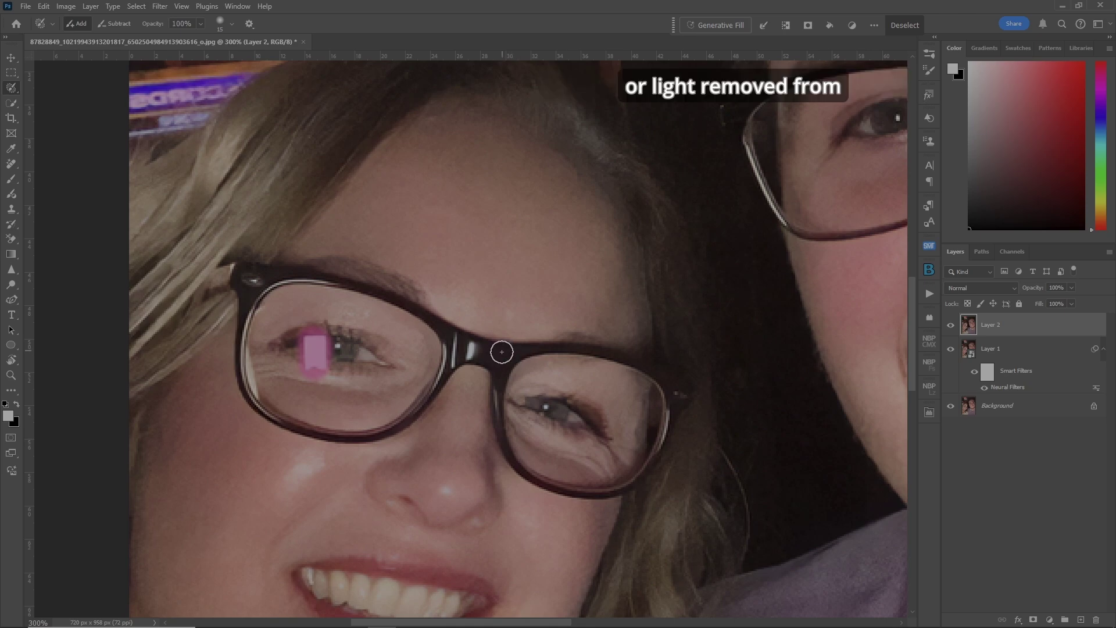
# - Add the bridge shine and both outer rim highlights at brush size 7
pyautogui.click(471, 350)
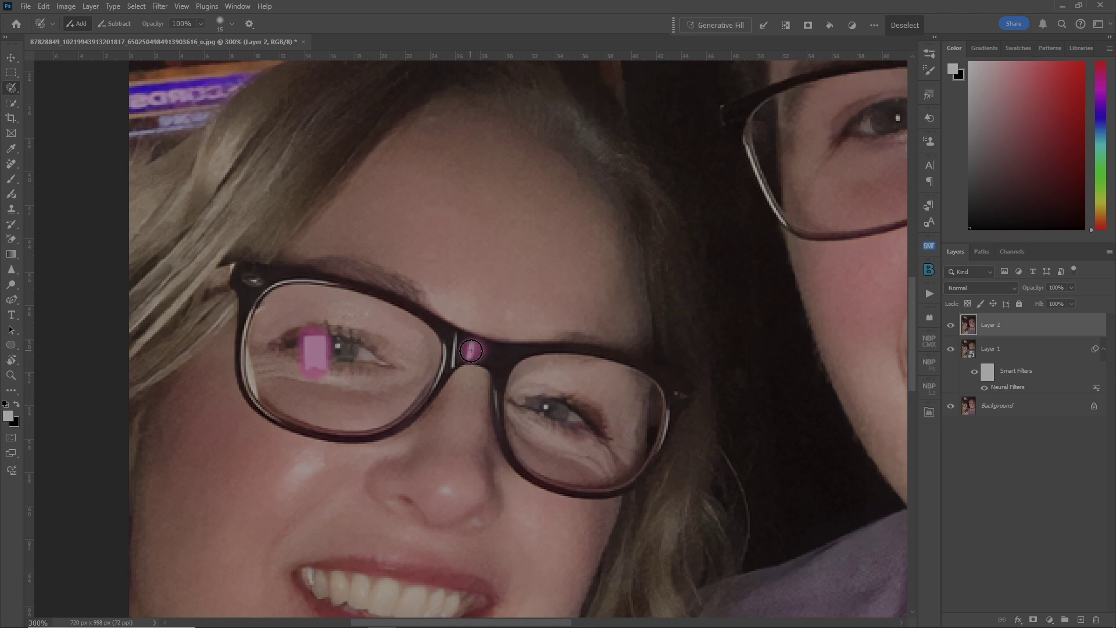
pyautogui.press('[')
pyautogui.press('[')
pyautogui.press('[')
pyautogui.press('[')
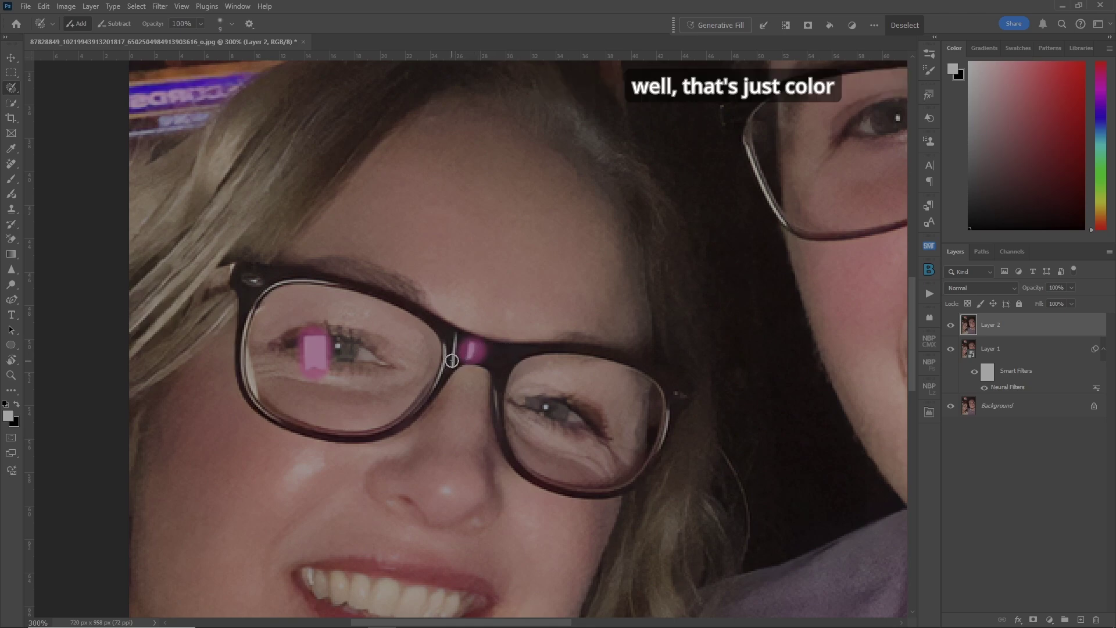
pyautogui.moveTo(454, 347); pyautogui.dragTo(446, 356)
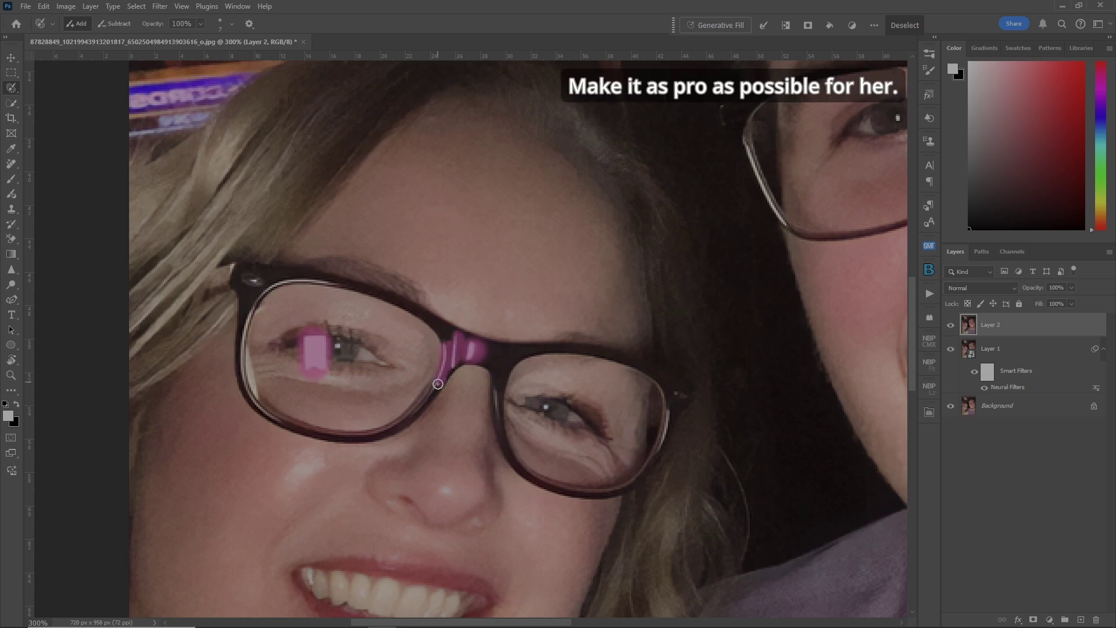
pyautogui.moveTo(247, 355); pyautogui.dragTo(251, 379)
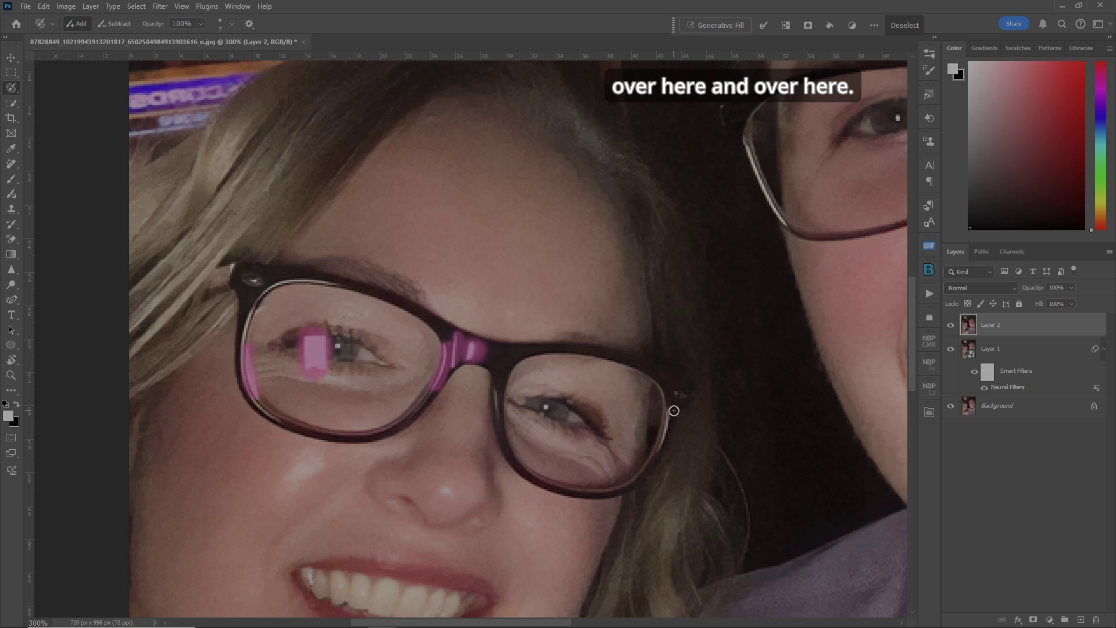
pyautogui.moveTo(670, 411); pyautogui.dragTo(660, 447)
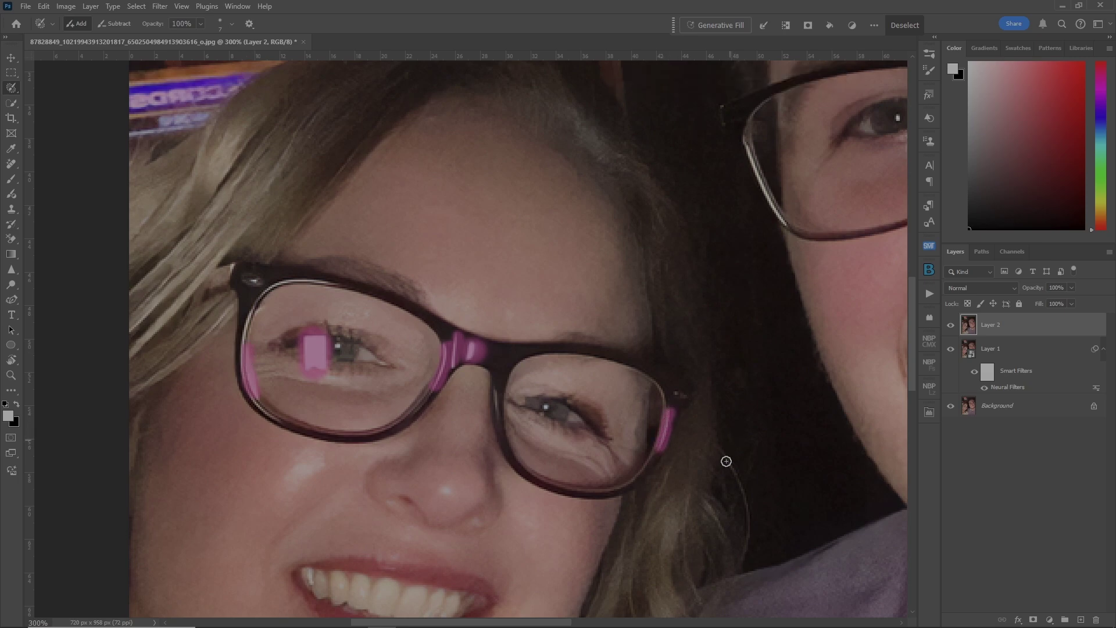
# - Generate a 'remove' fill over the selected glare and keep variation 2 of 3
pyautogui.press('w')
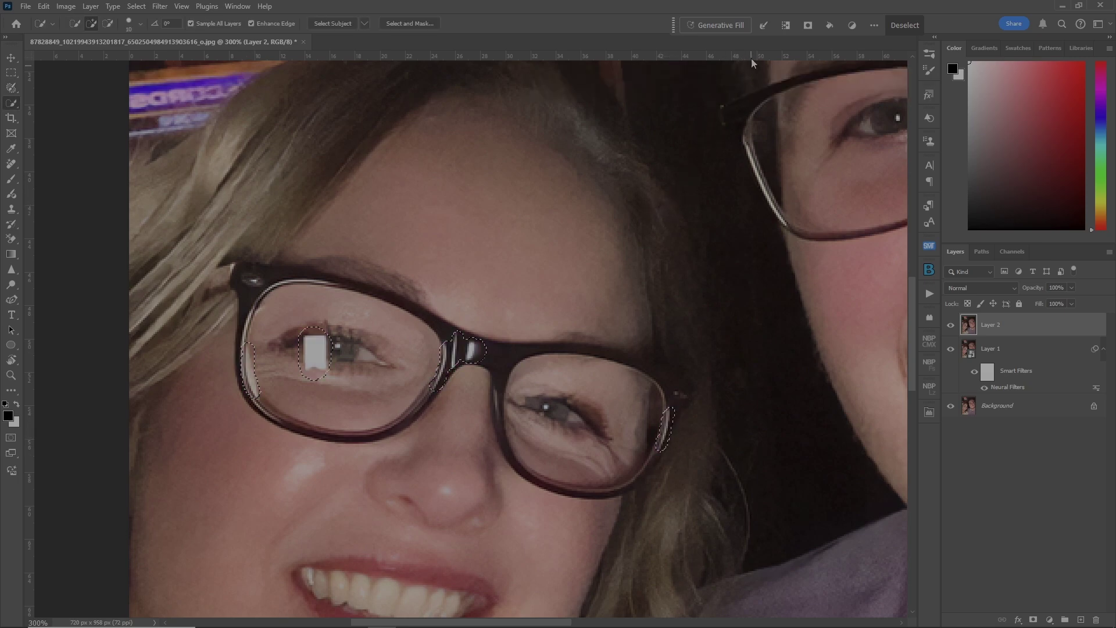
pyautogui.click(715, 25)
pyautogui.write('remove')
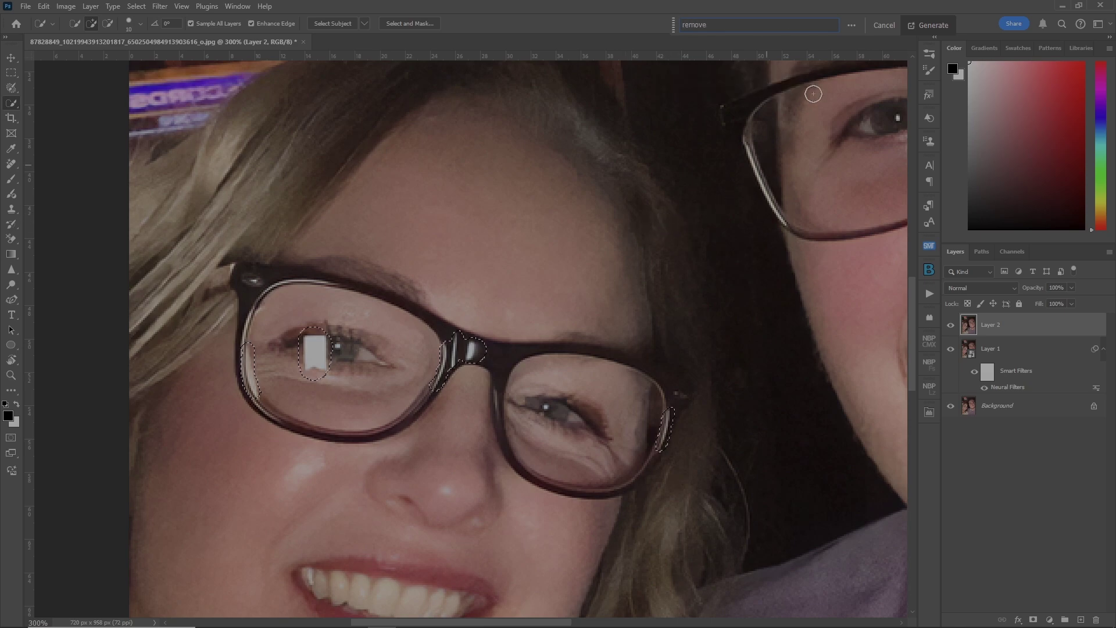
pyautogui.press('Return')
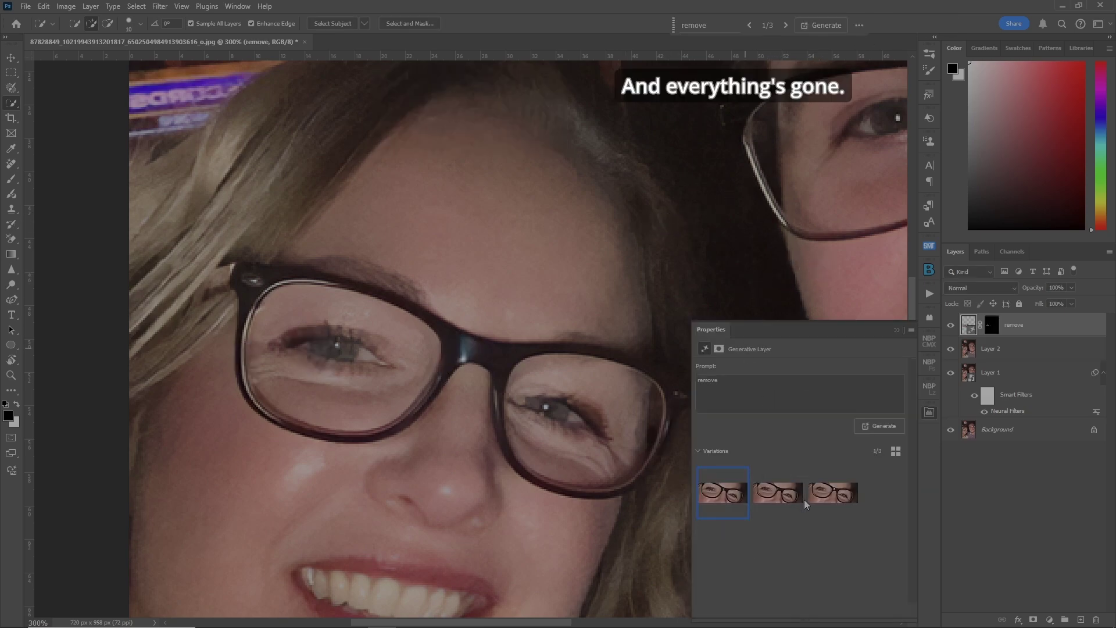
pyautogui.moveTo(767, 499)
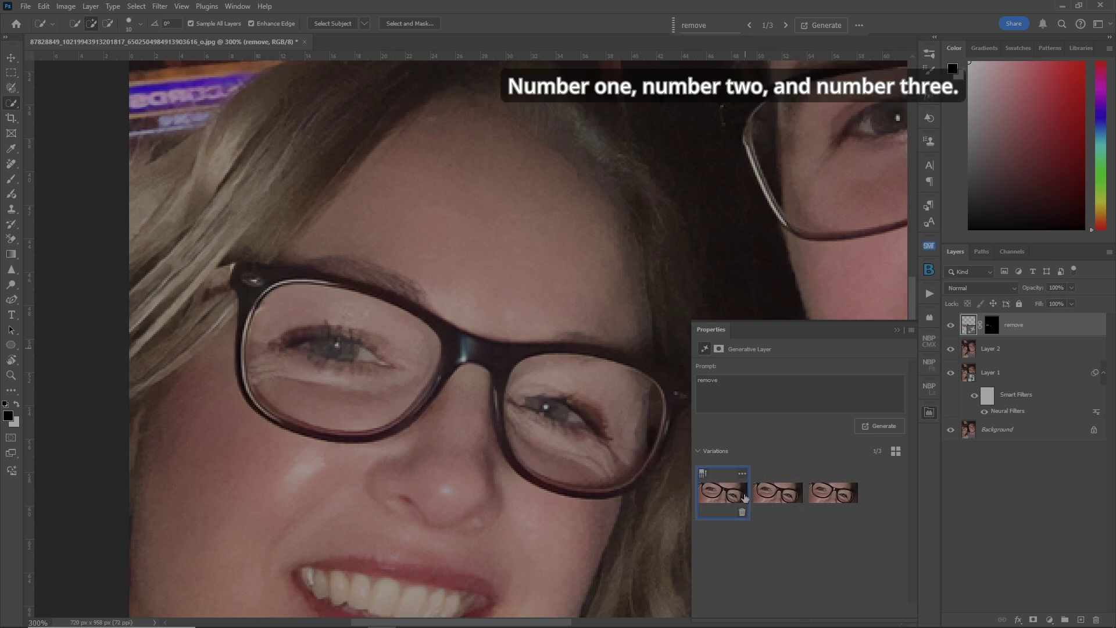
pyautogui.click(787, 495)
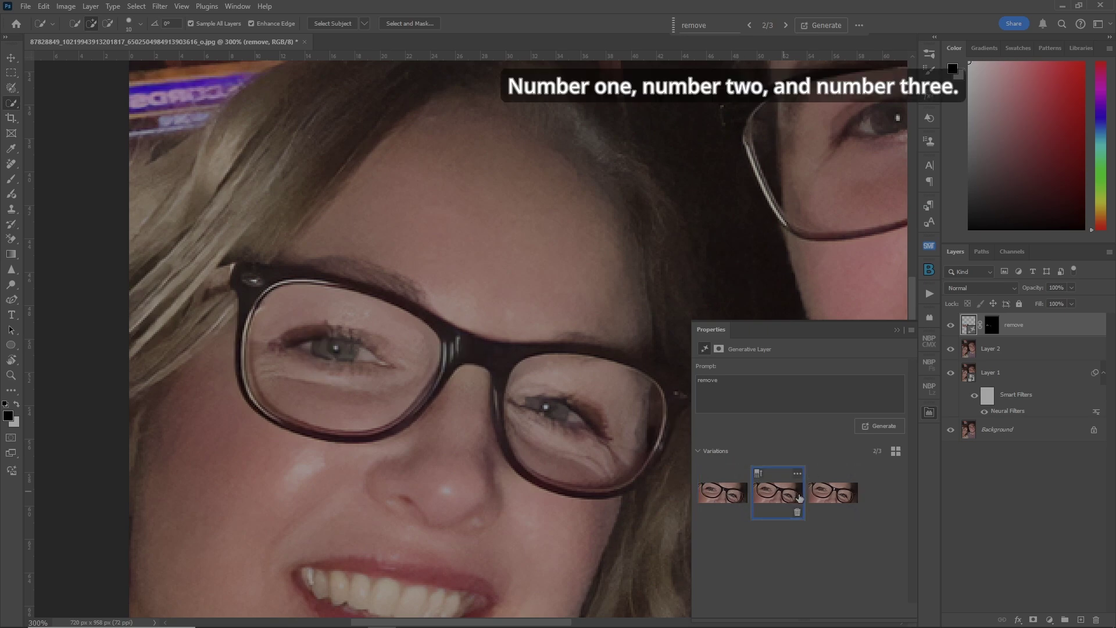
pyautogui.click(838, 496)
pyautogui.click(785, 495)
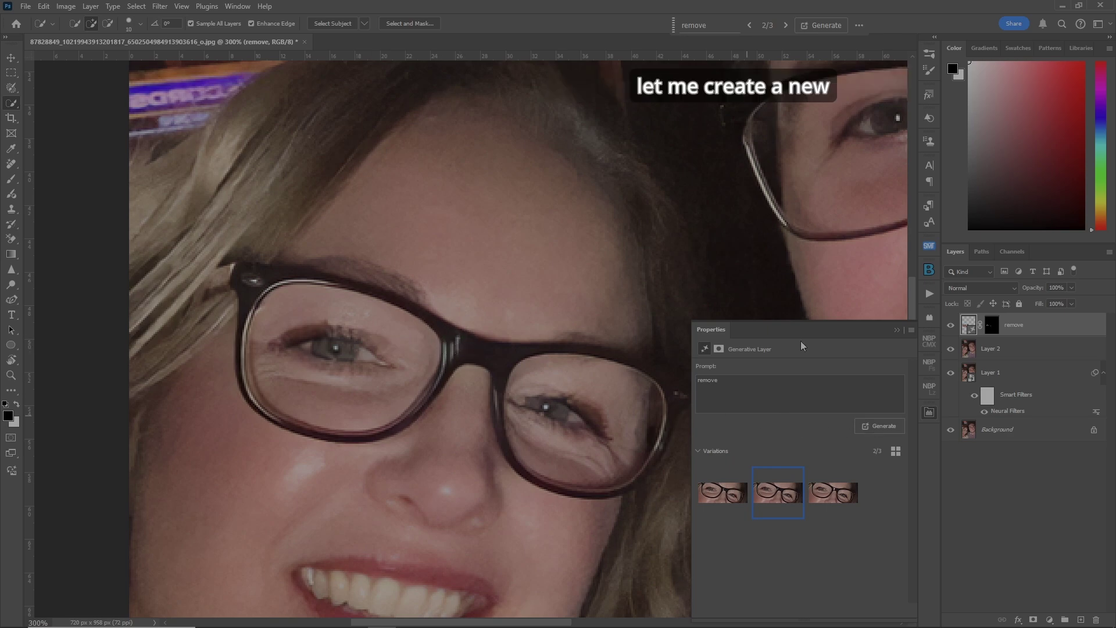
# - Create a new empty layer named REMOVALS
pyautogui.hotkey('ctrl', 'shift', 'n')
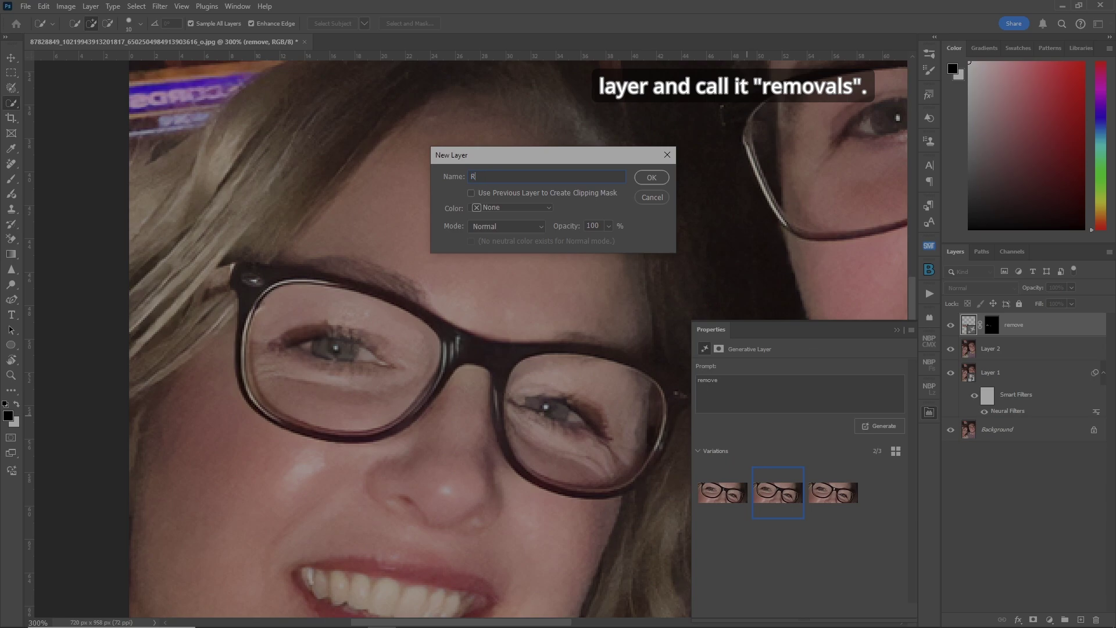
pyautogui.write('REMOVALS')
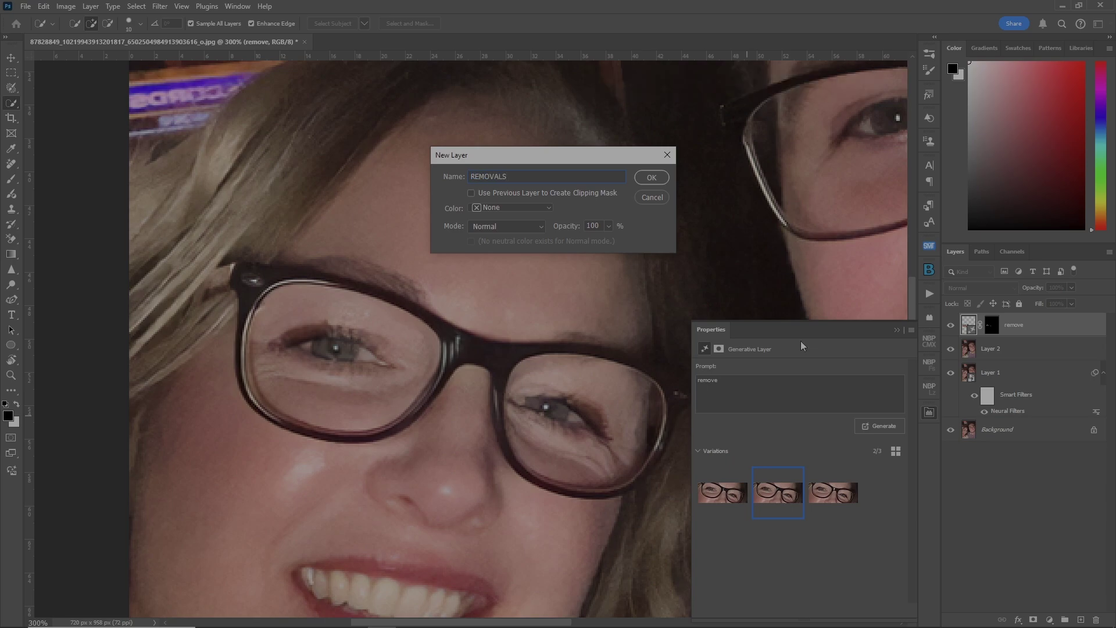
pyautogui.press('Return')
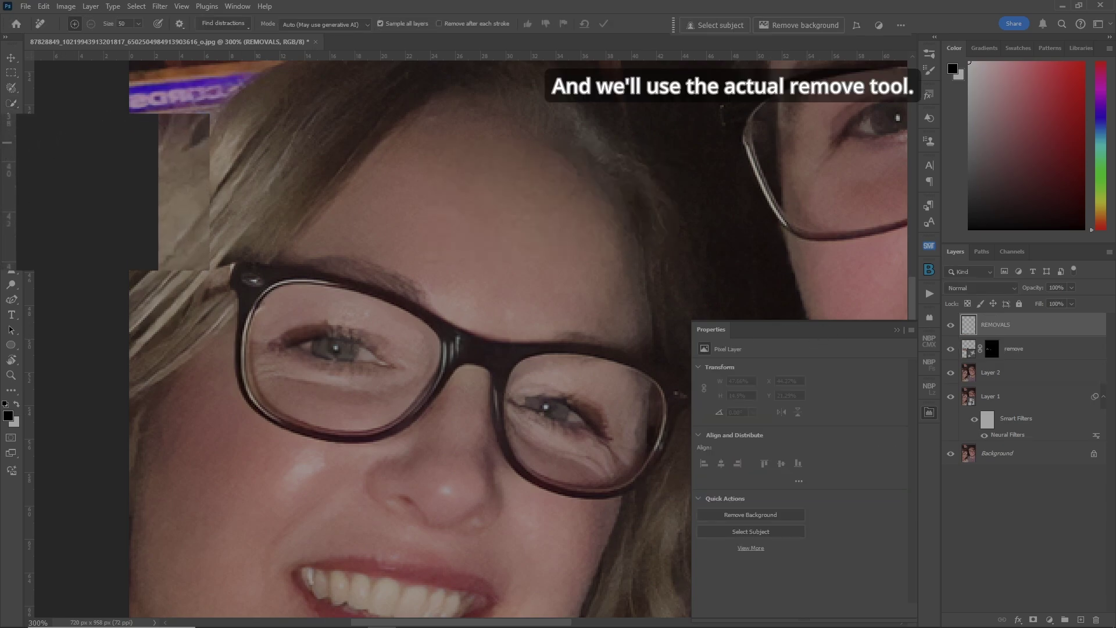
# - Erase the leftover bridge shine with the Remove tool and close the Properties panel
pyautogui.rightClick(11, 163)
pyautogui.click(58, 168)
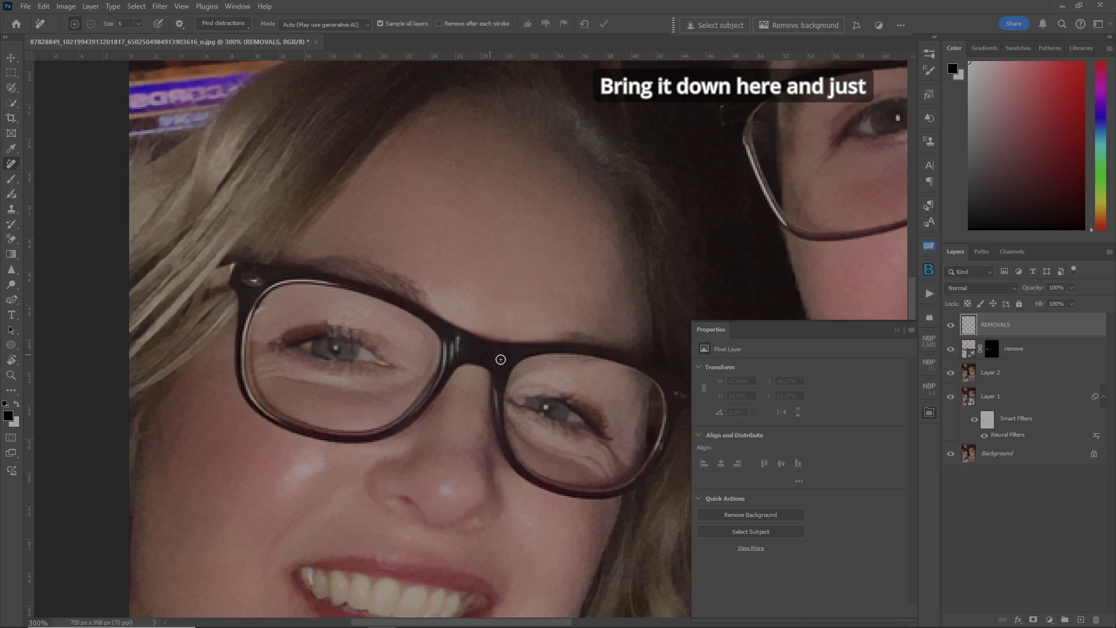
pyautogui.moveTo(454, 348); pyautogui.dragTo(445, 367)
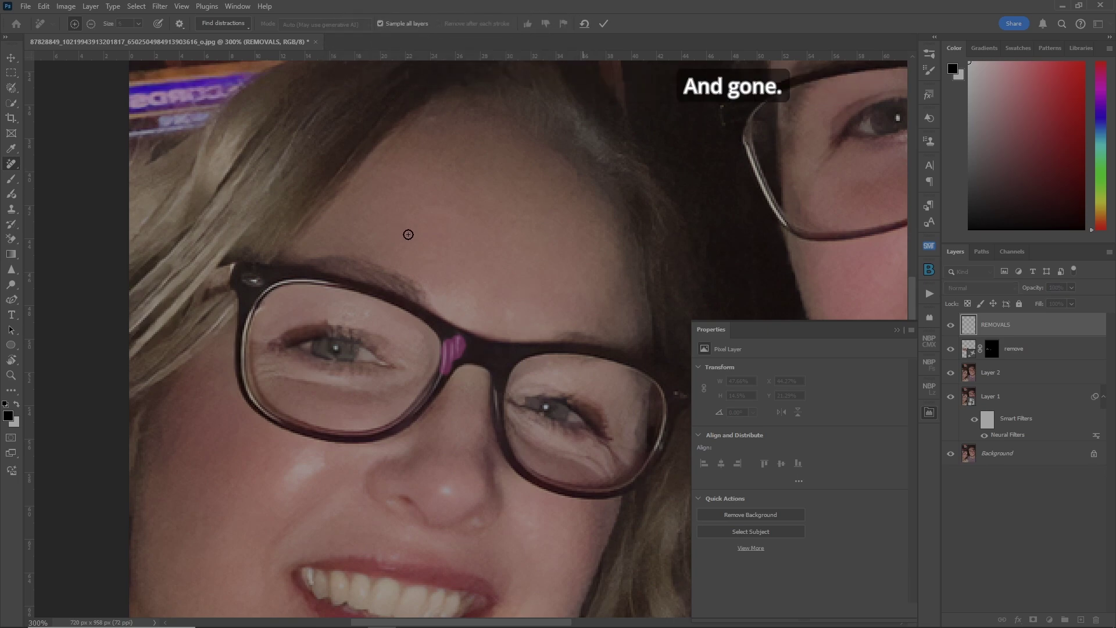
pyautogui.click(897, 329)
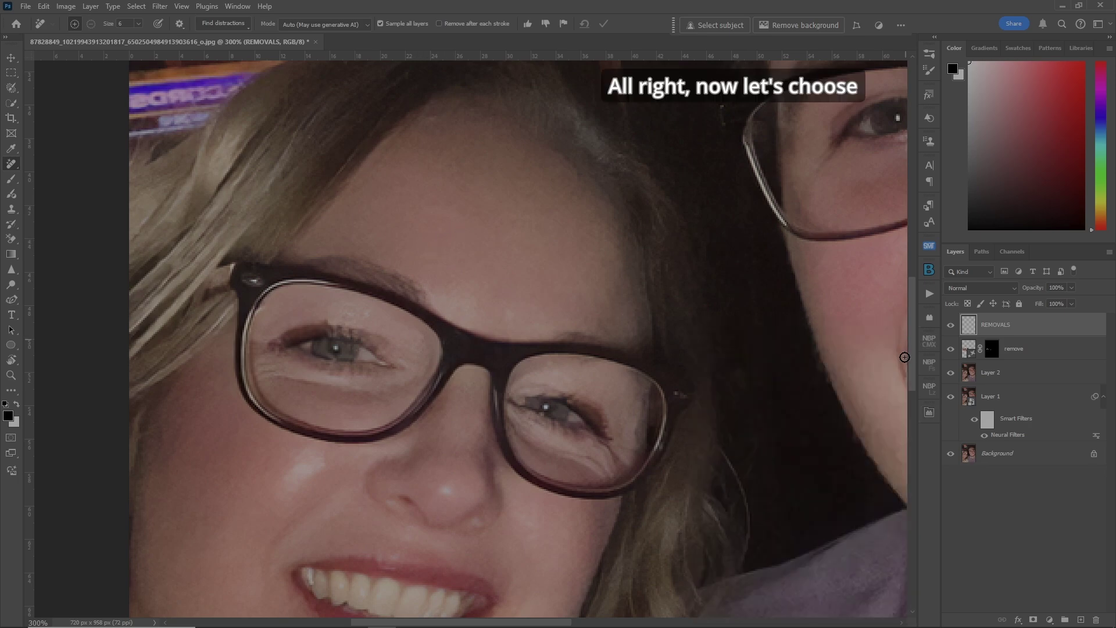
# - On Layer 2, brush a selection over the green glare on the man's lens
pyautogui.click(1012, 373)
pyautogui.moveTo(514, 621); pyautogui.dragTo(677, 617)
pyautogui.scroll(5, 677, 618)
pyautogui.rightClick(11, 87)
pyautogui.click(84, 95)
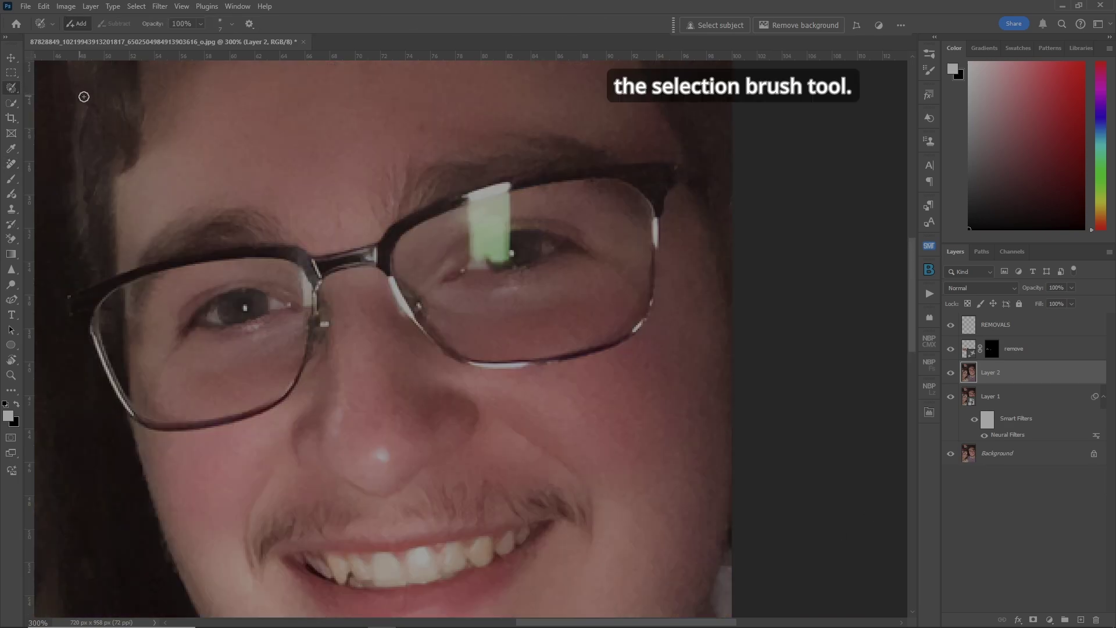
pyautogui.moveTo(469, 196)
pyautogui.mouseDown()
pyautogui.moveTo(505, 189)
pyautogui.moveTo(507, 253)
pyautogui.moveTo(476, 258)
pyautogui.moveTo(464, 197)
pyautogui.mouseUp()
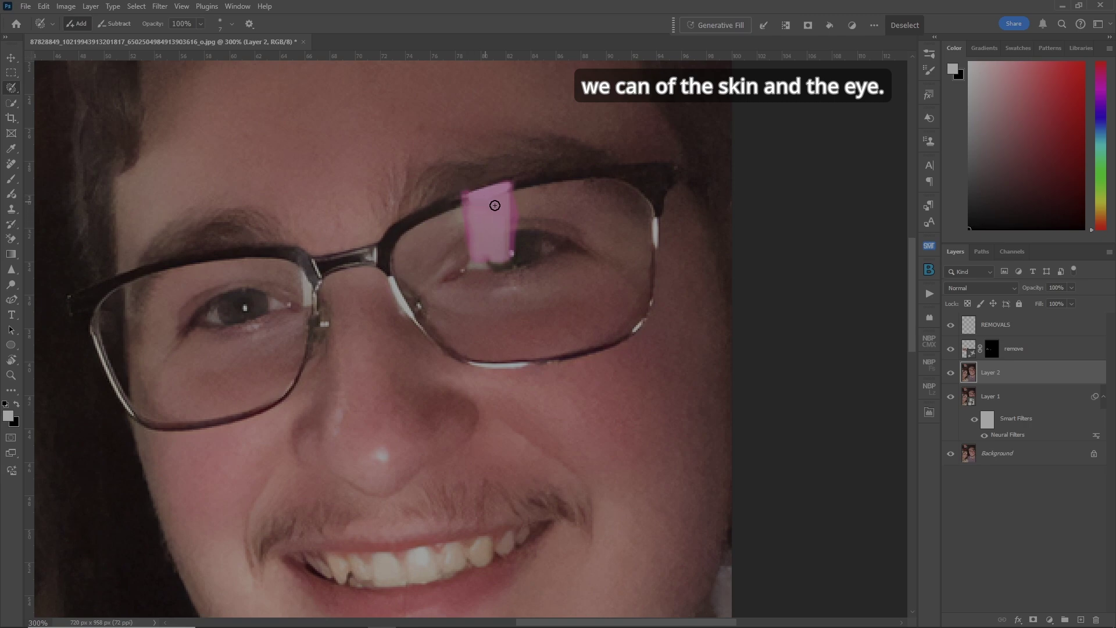
# - Generate a 'remove' fill for the glare and keep the first variation
pyautogui.click(715, 25)
pyautogui.write('re')
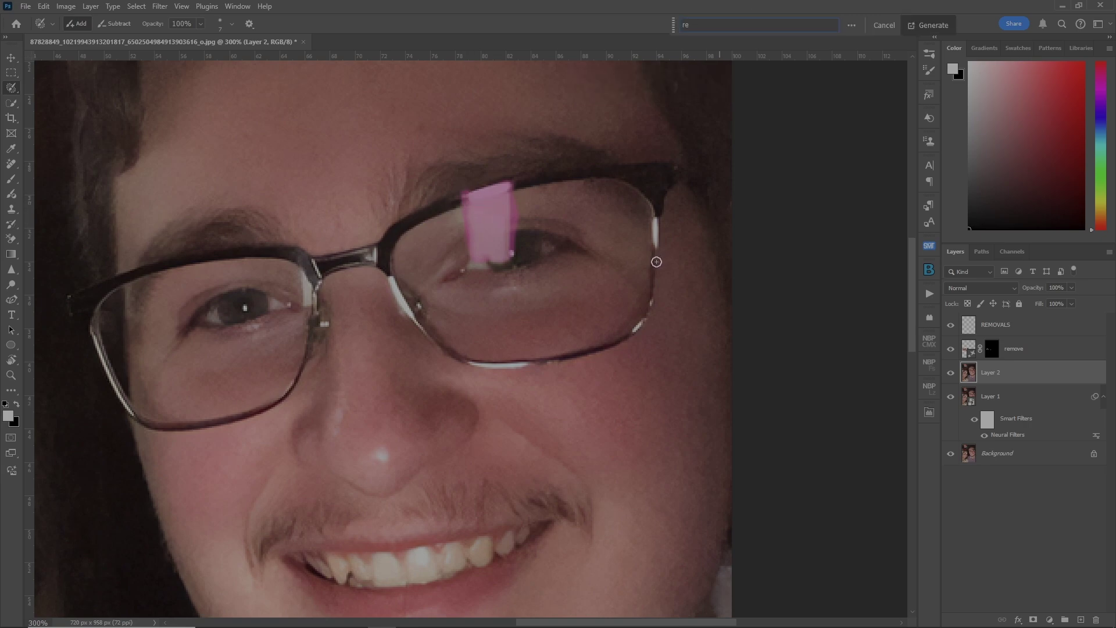
pyautogui.write('move')
pyautogui.press('Return')
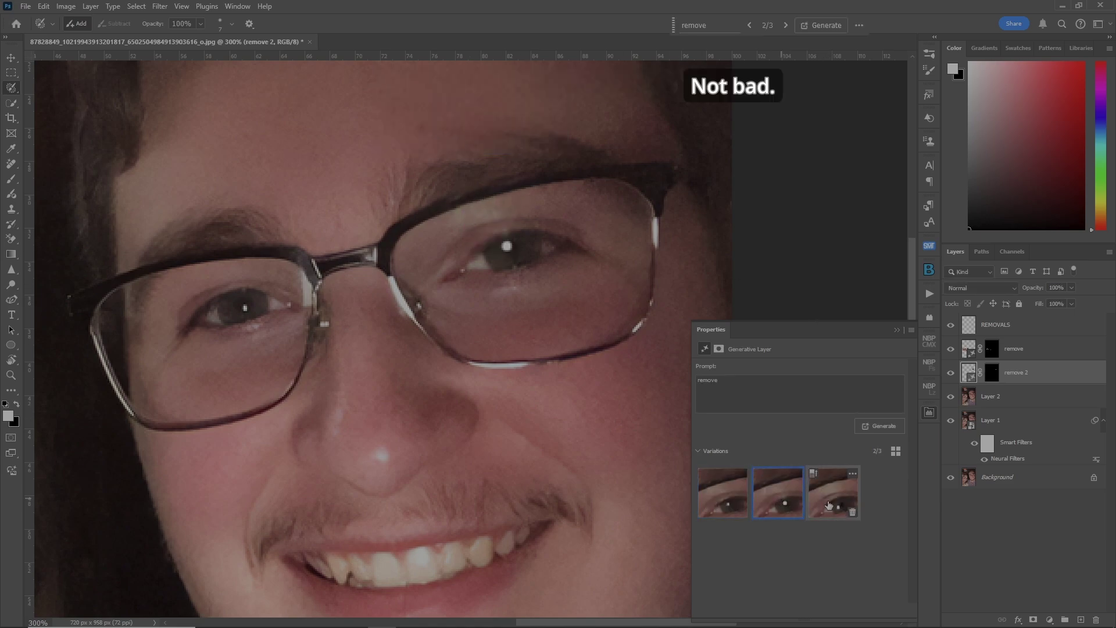
pyautogui.click(728, 506)
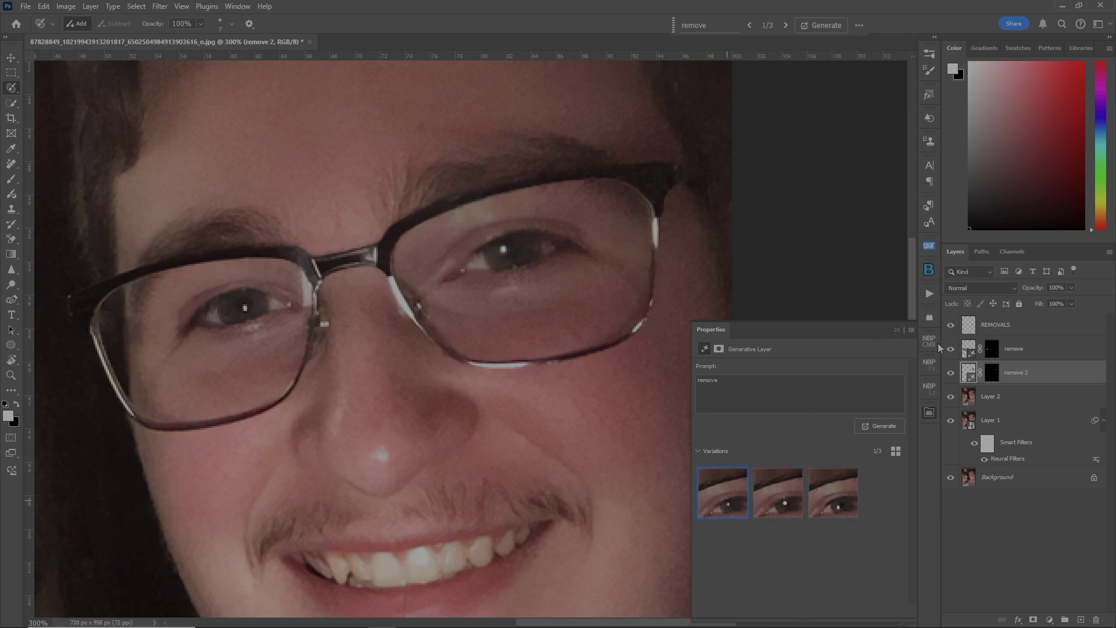
pyautogui.click(969, 326)
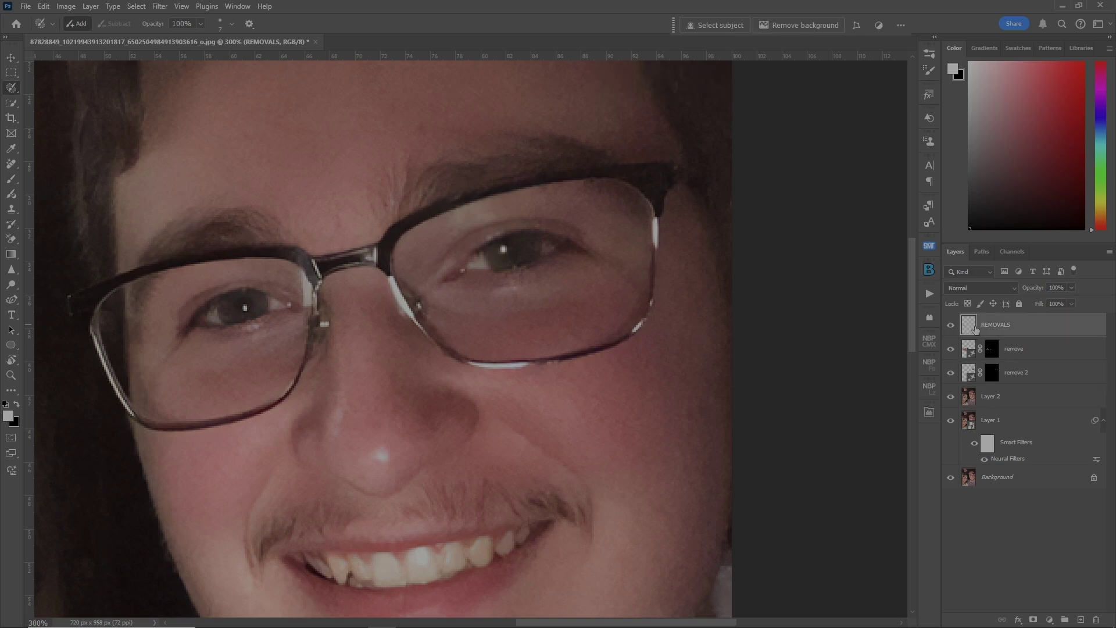
# - Remove the reflections along the lower and upper-right rims of the man's glasses
pyautogui.click(11, 163)
pyautogui.moveTo(526, 363); pyautogui.dragTo(469, 363)
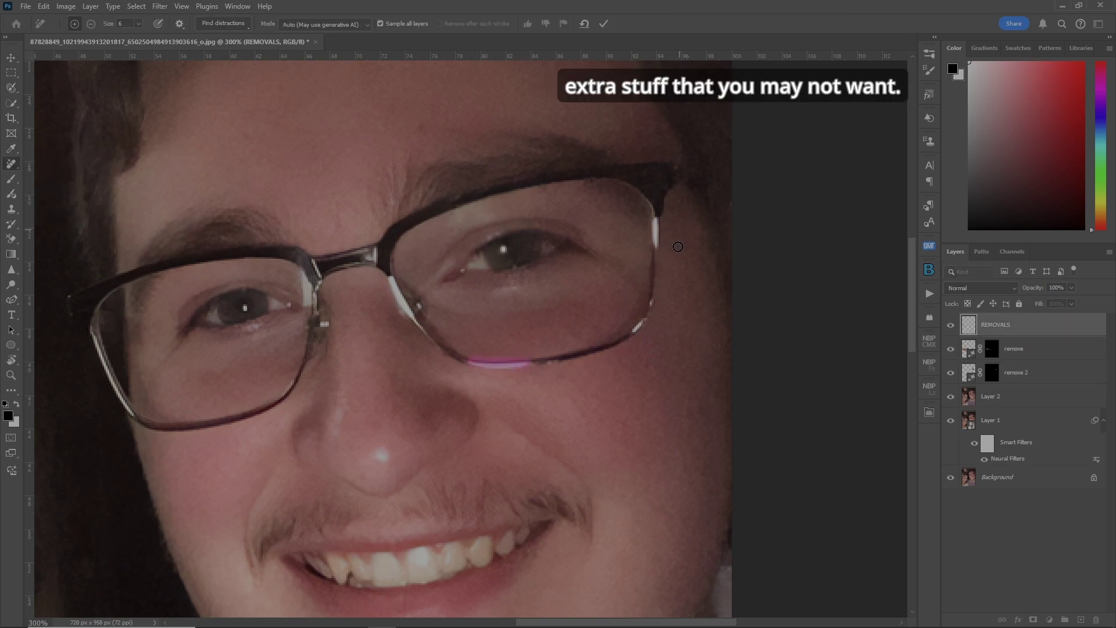
pyautogui.moveTo(634, 331); pyautogui.dragTo(645, 319)
pyautogui.moveTo(655, 249); pyautogui.dragTo(656, 220)
pyautogui.press('Return')
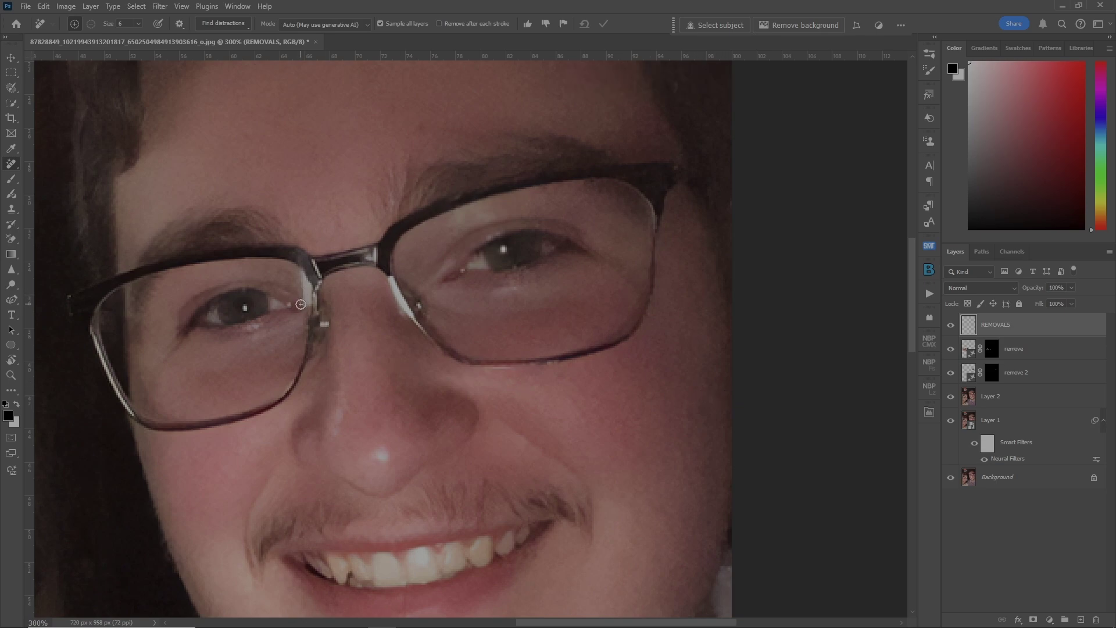
# - Remove the rim reflections beside his nose bridge and on the right lens's inner rim
pyautogui.moveTo(301, 306); pyautogui.dragTo(301, 272)
pyautogui.moveTo(426, 331); pyautogui.dragTo(393, 279)
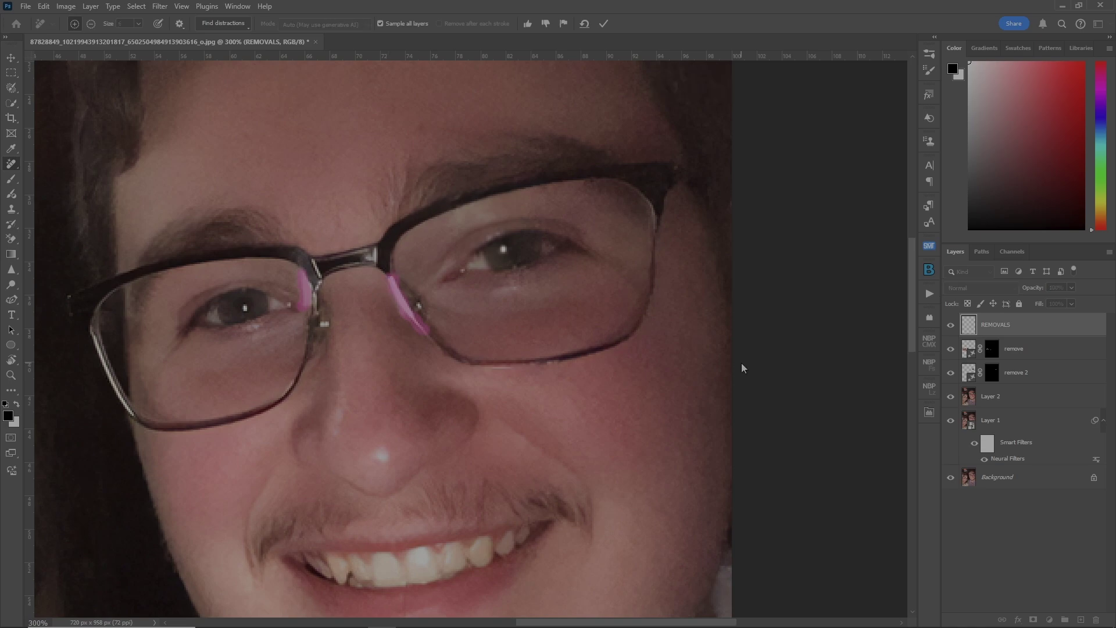
pyautogui.press('Return')
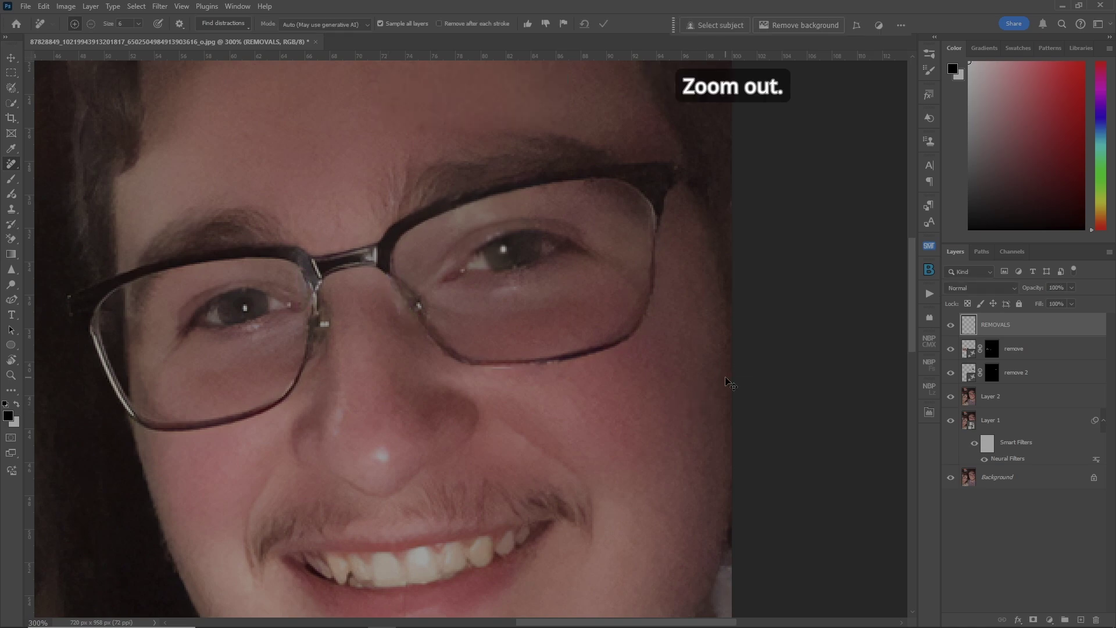
# - Group the REMOVALS, remove and remove 2 layers into a group named REPAIRS
pyautogui.hotkey('ctrl', '0')
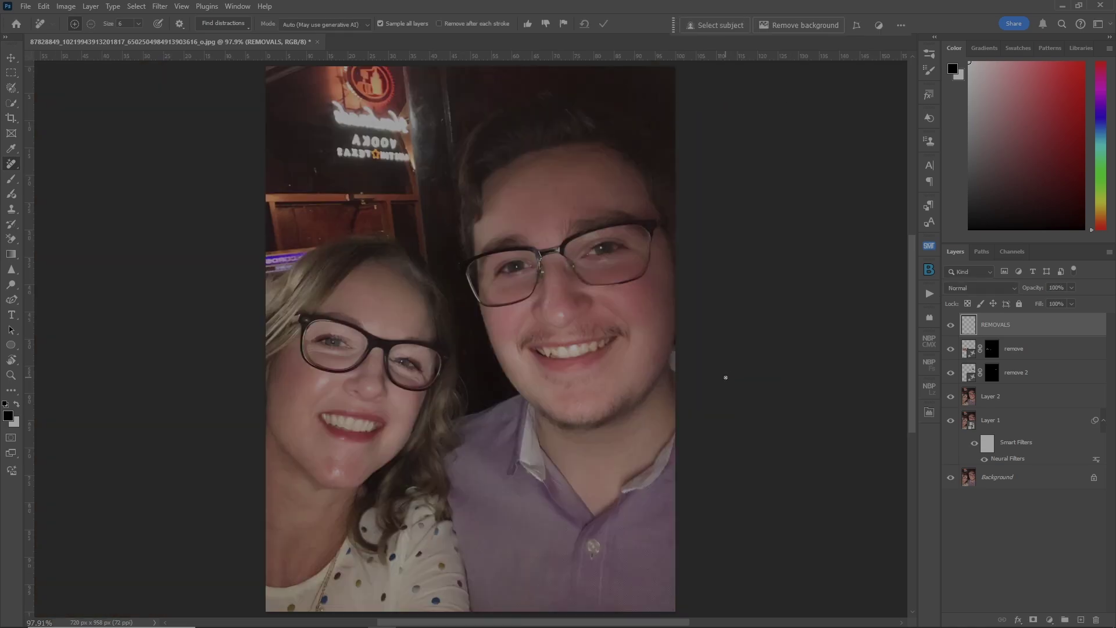
pyautogui.keyDown('shift'); pyautogui.click(1052, 372); pyautogui.keyUp('shift')
pyautogui.hotkey('ctrl', 'g')
pyautogui.write('RE')
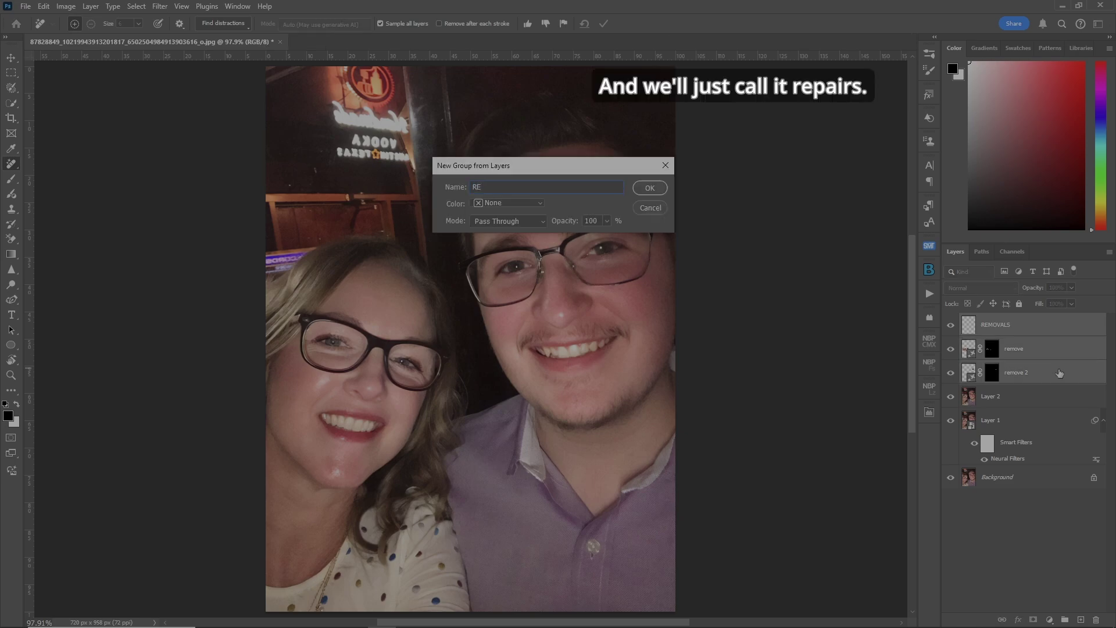
pyautogui.write('PAIRS')
pyautogui.press('Return')
# - Toggle the REPAIRS group twice to compare before and after, then expand it
pyautogui.click(951, 321)
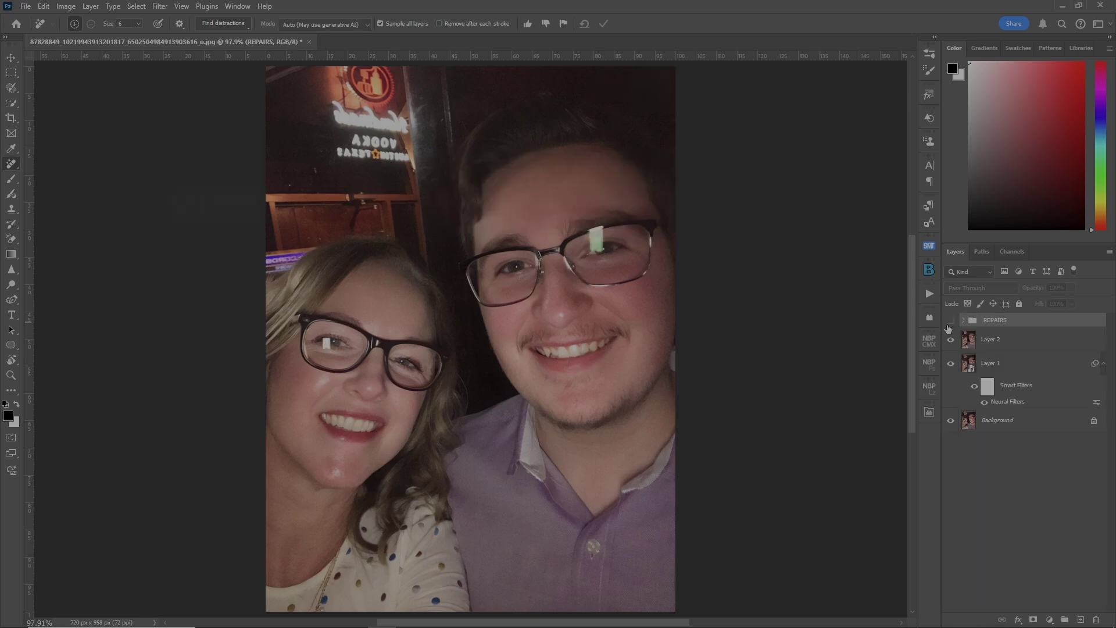
pyautogui.click(951, 321)
pyautogui.click(951, 320)
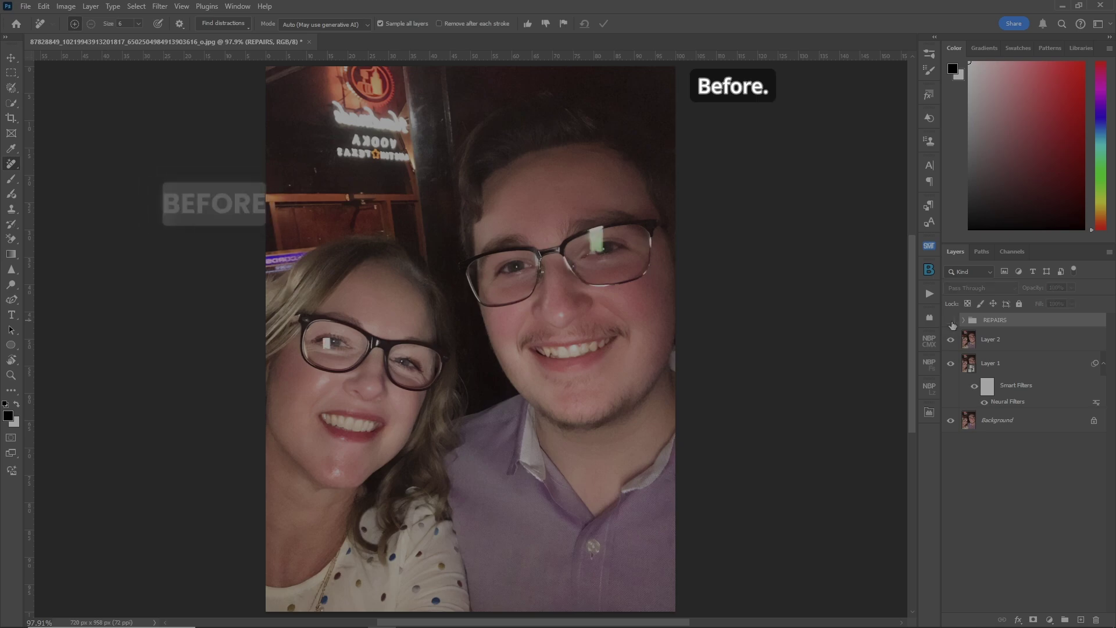
pyautogui.click(951, 321)
pyautogui.click(964, 320)
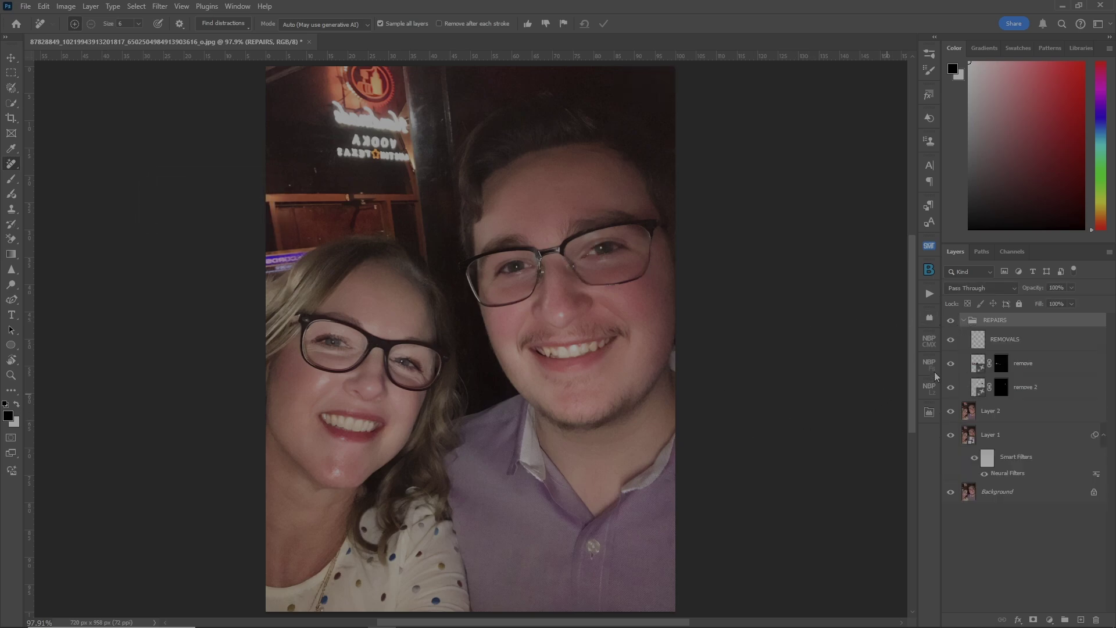
pyautogui.click(977, 341)
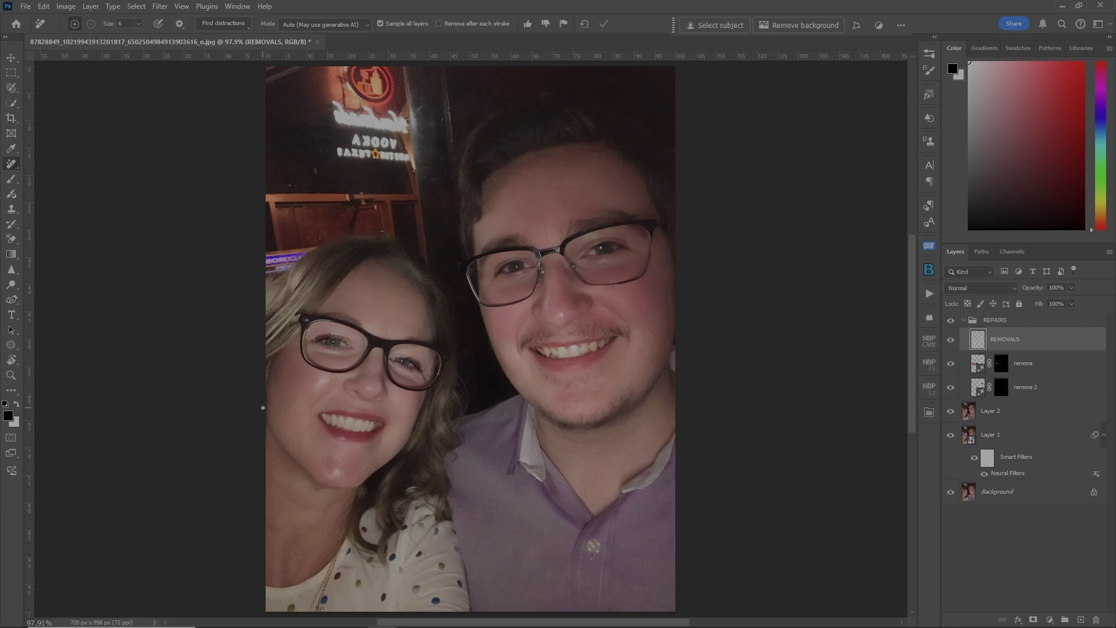
# - With a size-15 Remove brush, erase shine on her nose, cheek and chin and his nose
pyautogui.scroll(3, 505, 339)
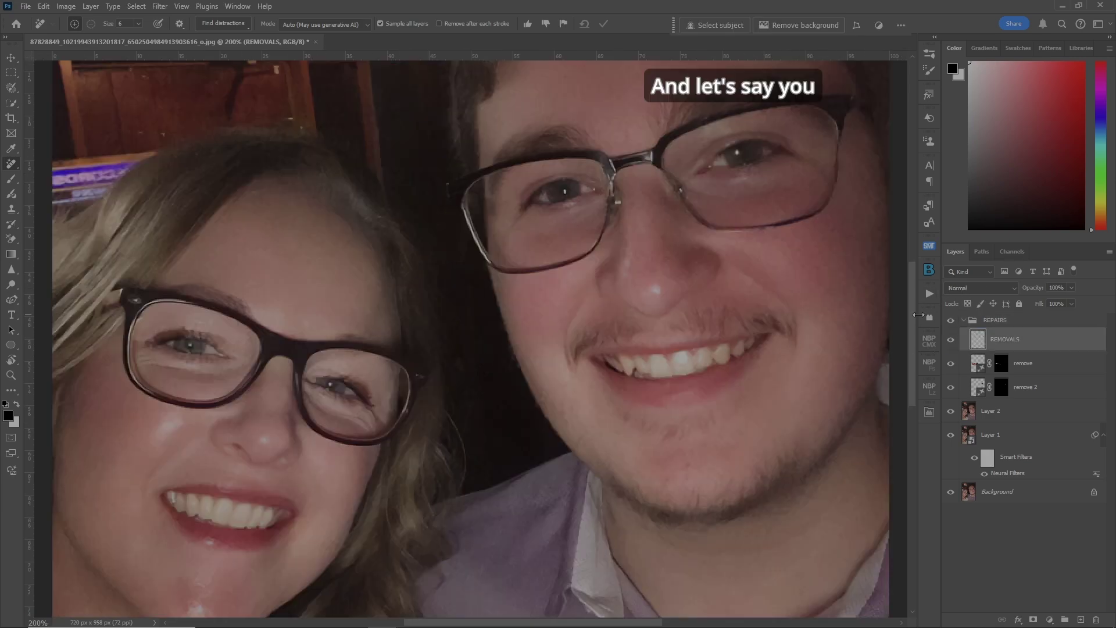
pyautogui.scroll(-3, 62, 221)
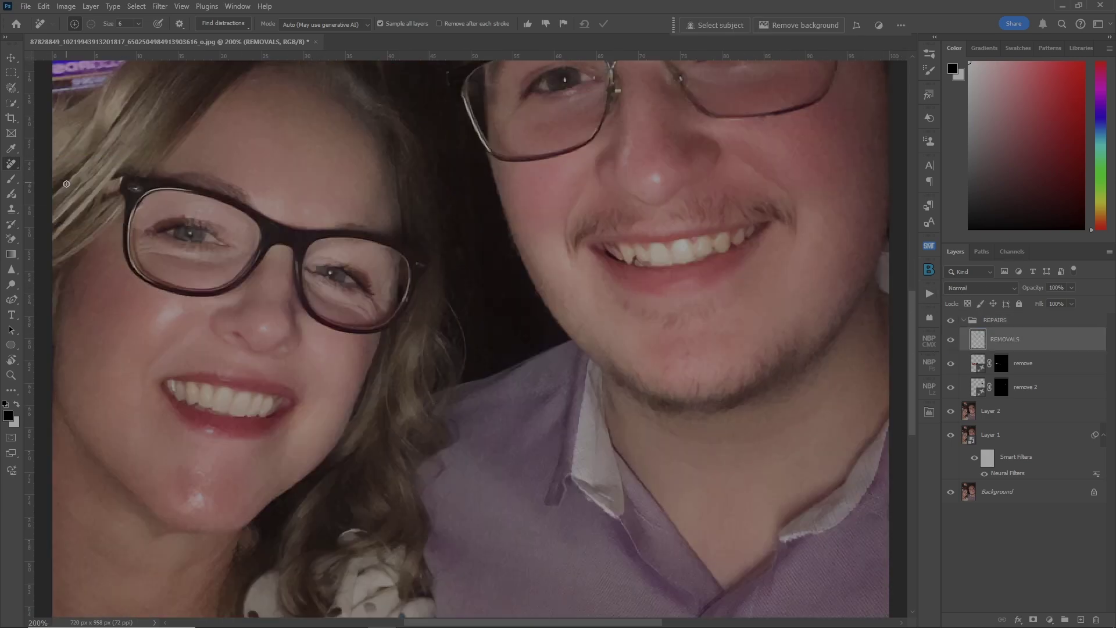
pyautogui.press(']')
pyautogui.press(']')
pyautogui.press(']')
pyautogui.press(']')
pyautogui.press(']')
pyautogui.click(266, 329)
pyautogui.moveTo(173, 333)
pyautogui.mouseDown()
pyautogui.moveTo(183, 310)
pyautogui.moveTo(154, 325)
pyautogui.mouseUp()
pyautogui.click(194, 501)
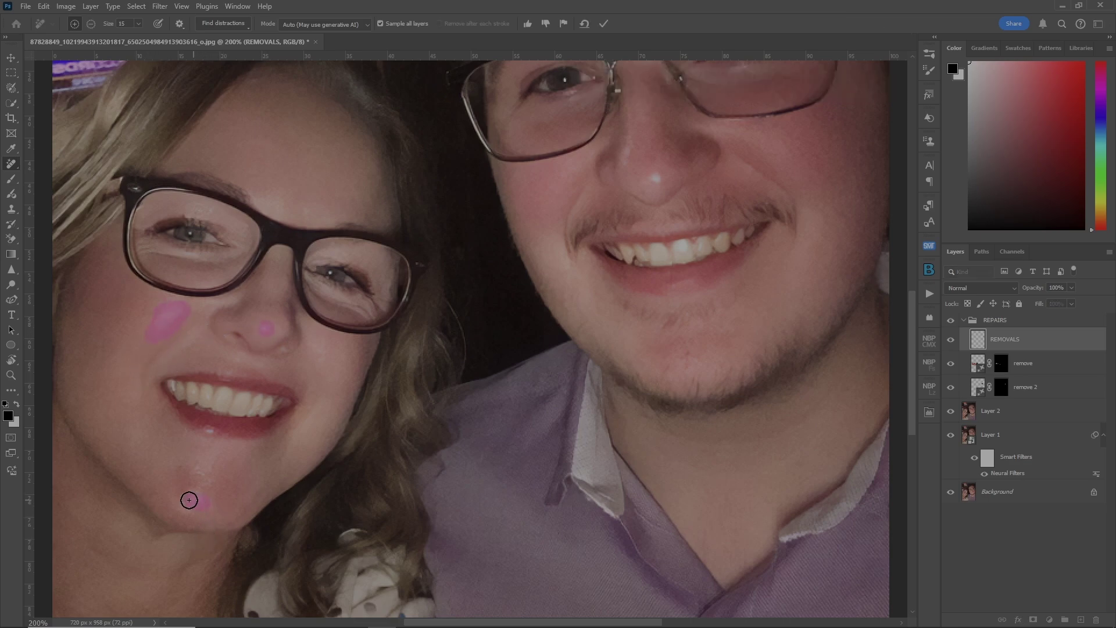
pyautogui.click(655, 177)
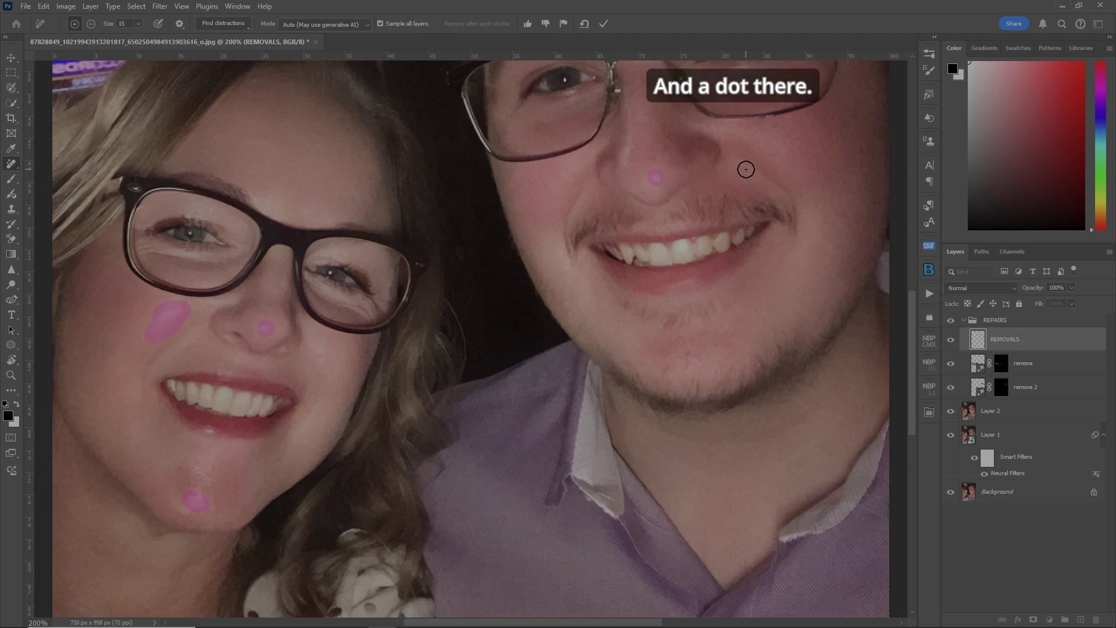
pyautogui.hotkey('ctrl', '0')
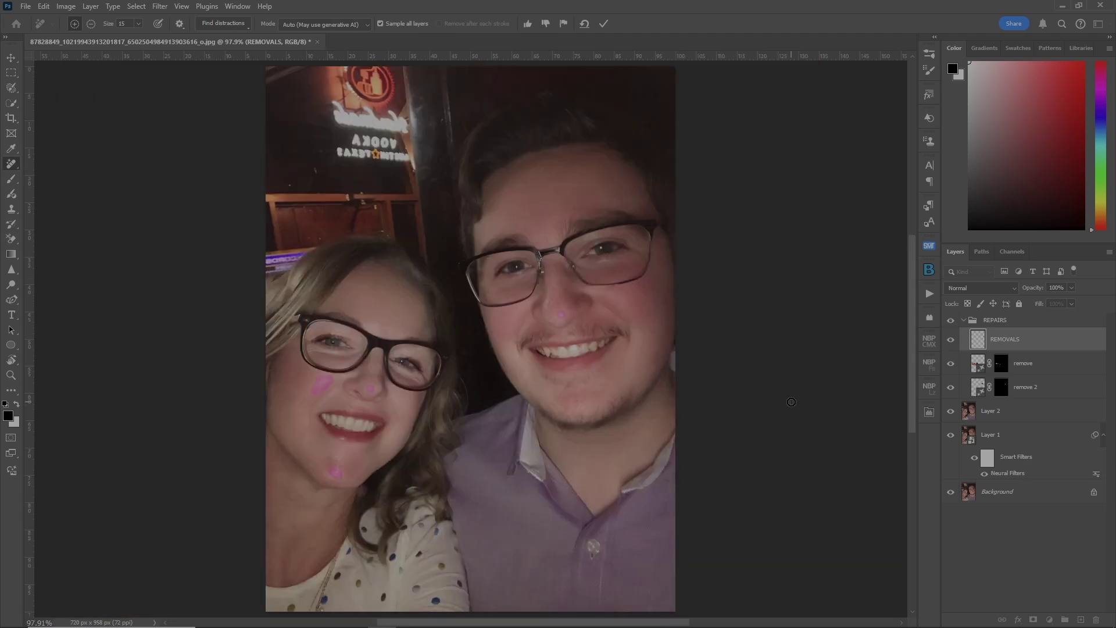
pyautogui.press('Return')
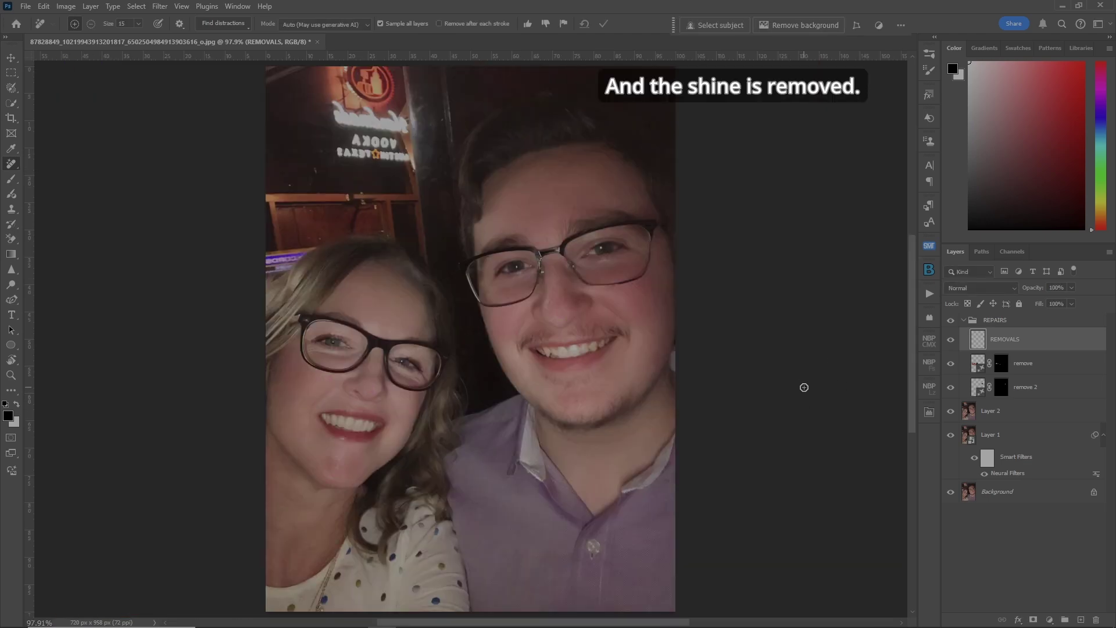